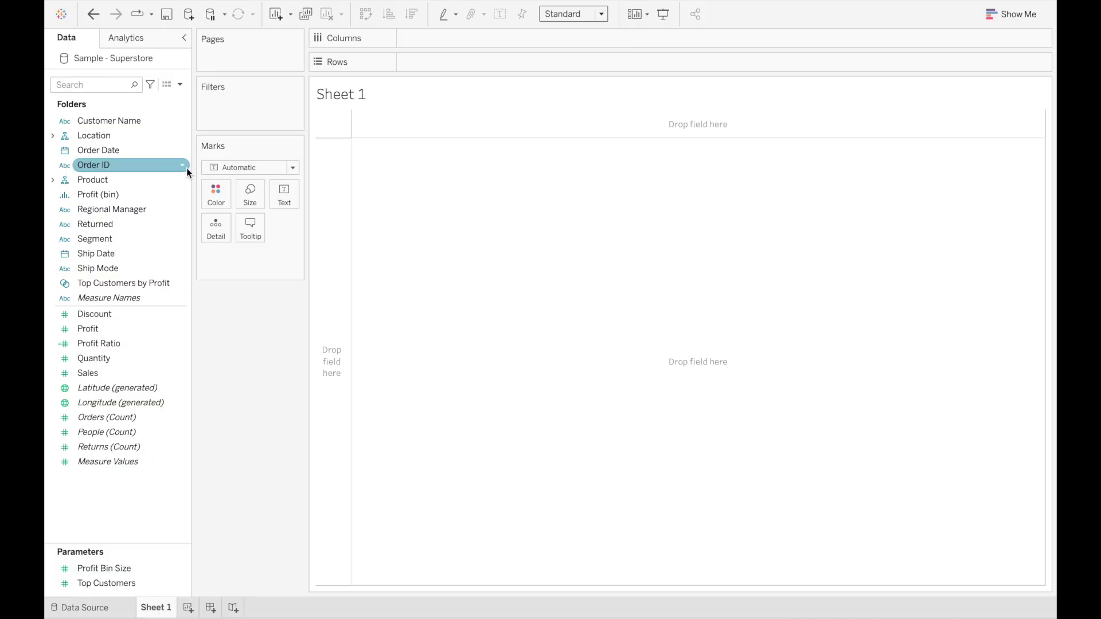
Step: Plot SUM(Sales) on Rows against YEAR(Order Date) on Columns, giving a 2018–2021 sales line
left_click_drag(101, 378, 422, 64)
mouse_move(391, 170)
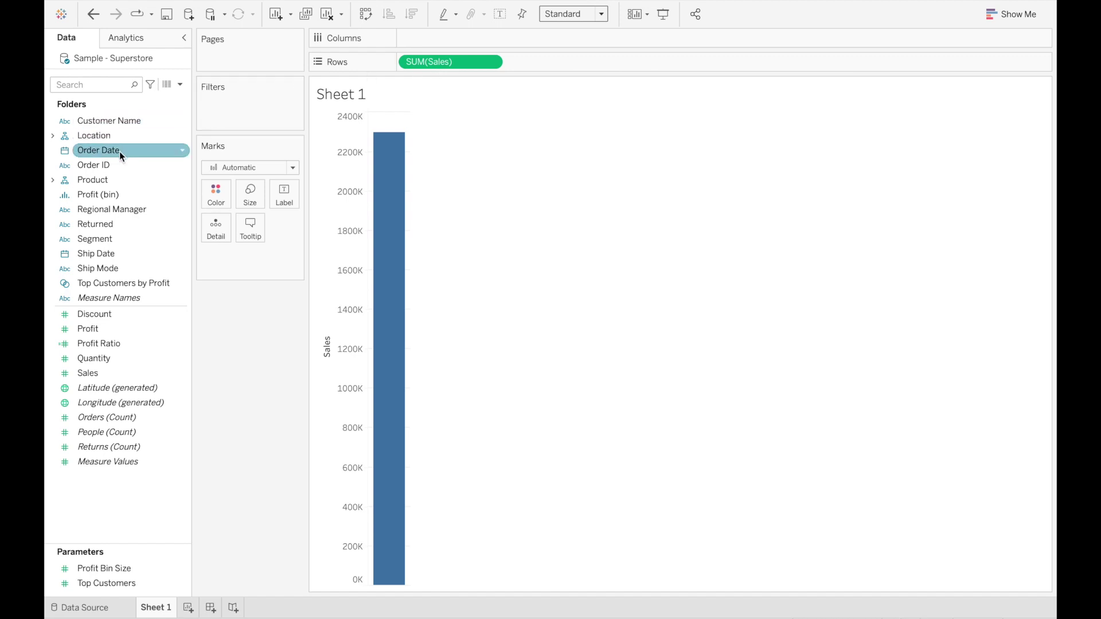
left_click_drag(118, 152, 452, 39)
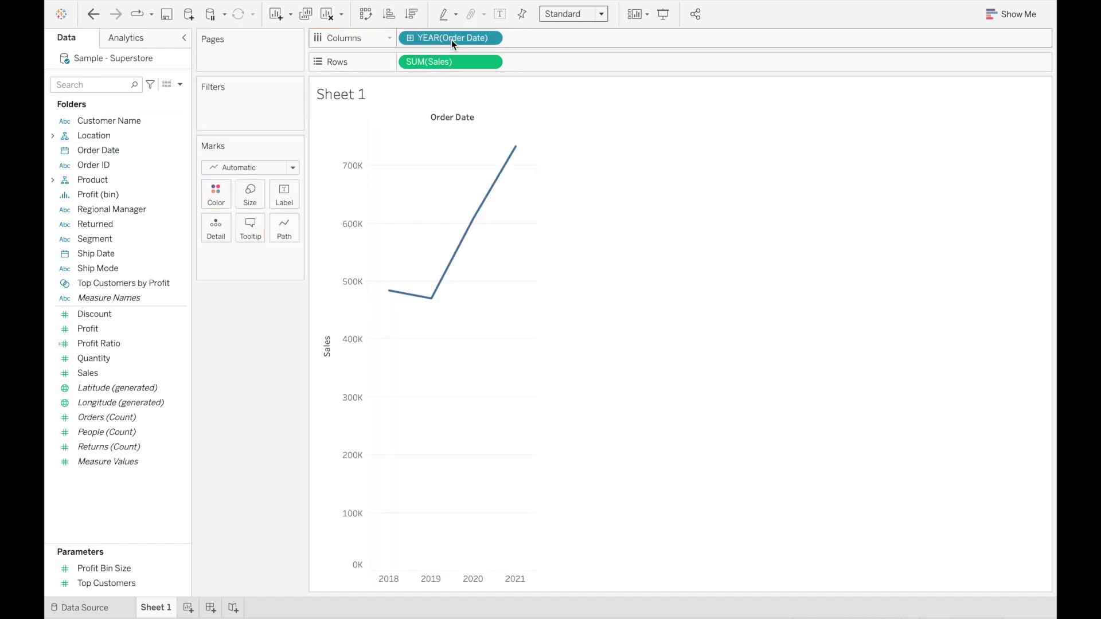
left_click(602, 16)
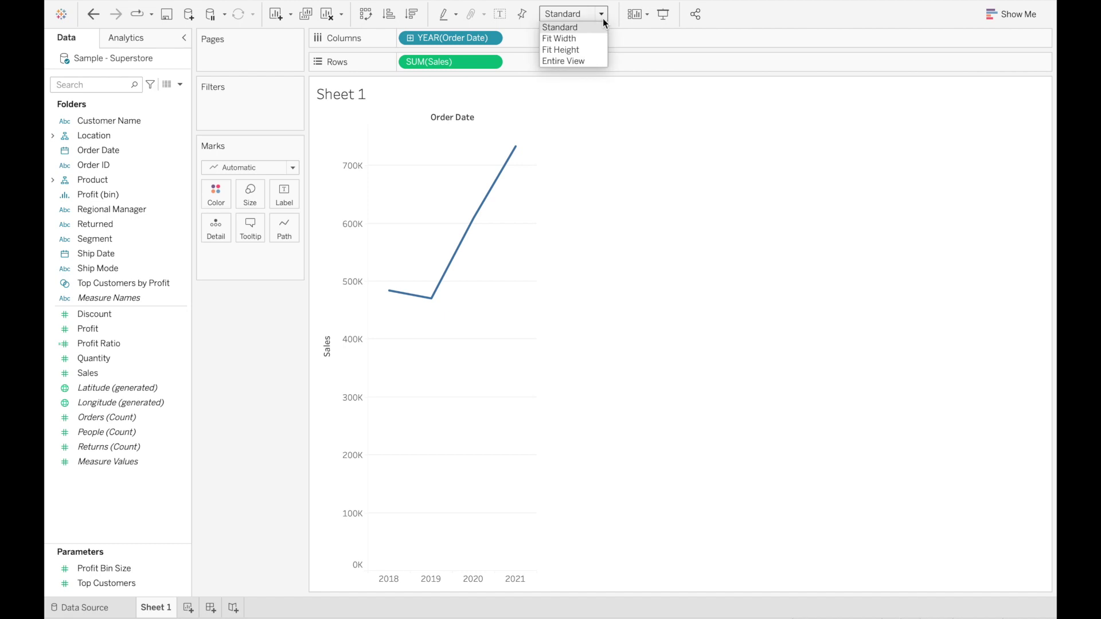
Step: Fit the chart to Entire View and drill Order Date down from years to quarters and months
left_click(587, 61)
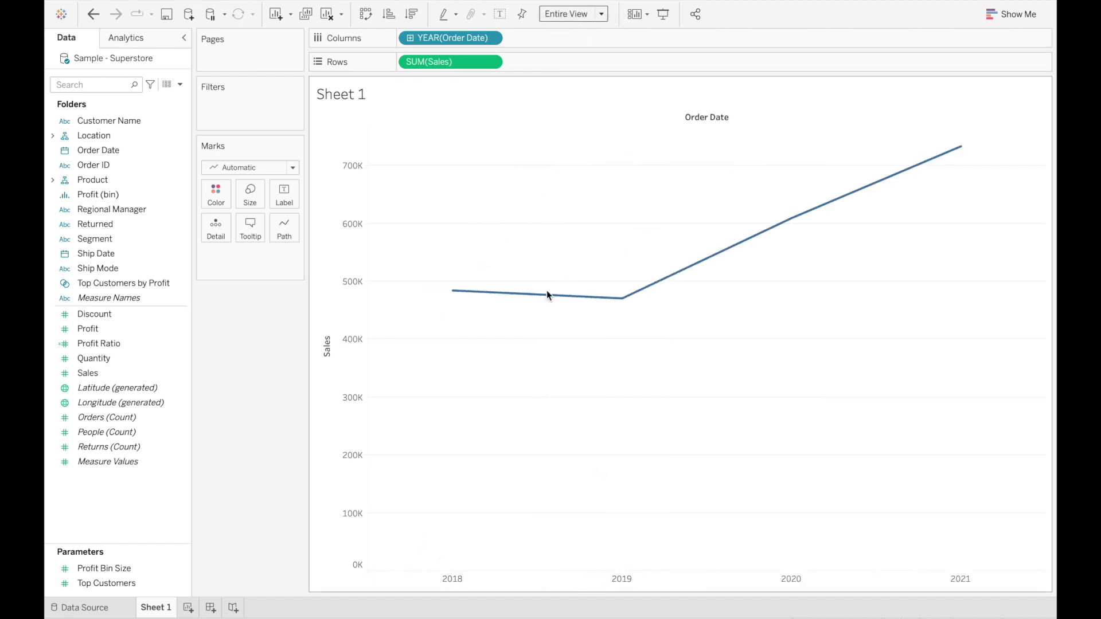
left_click(410, 37)
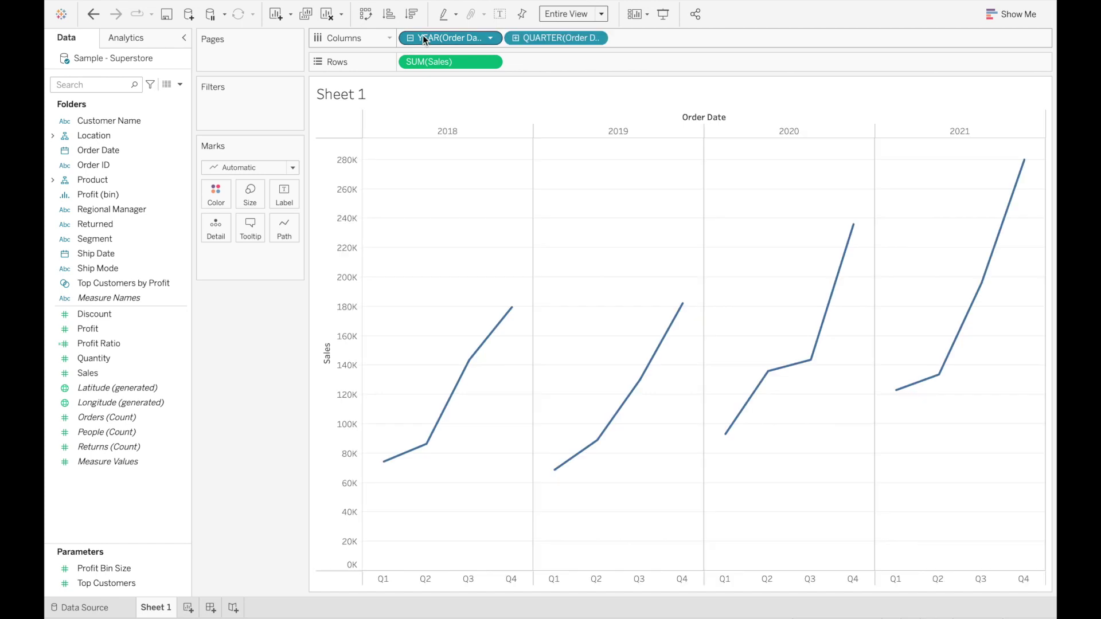
left_click_drag(422, 35, 263, 344)
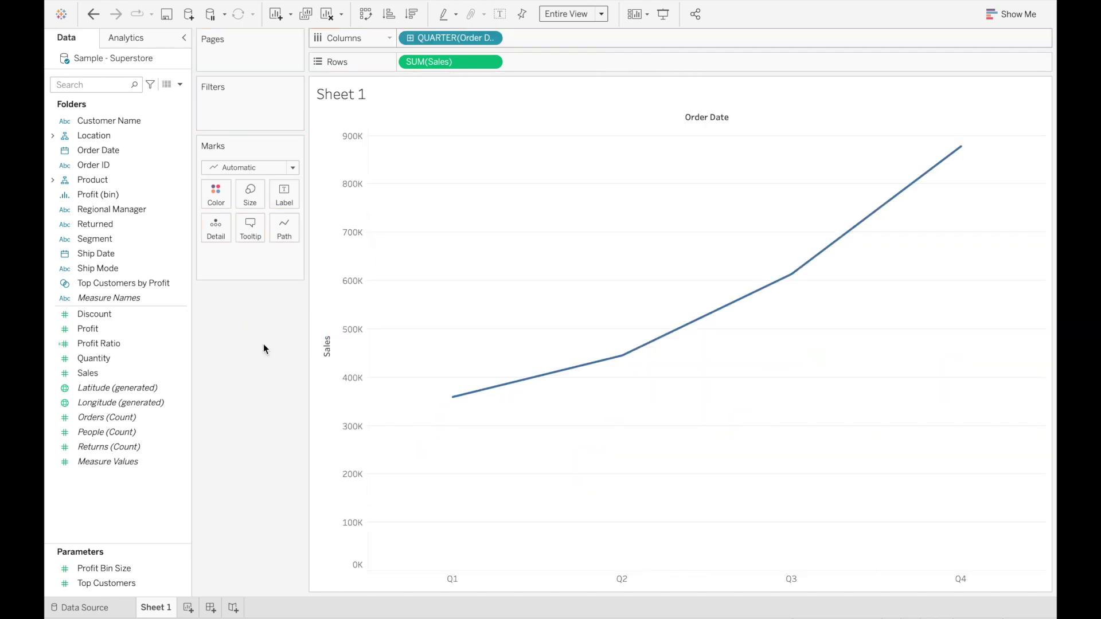
left_click(410, 38)
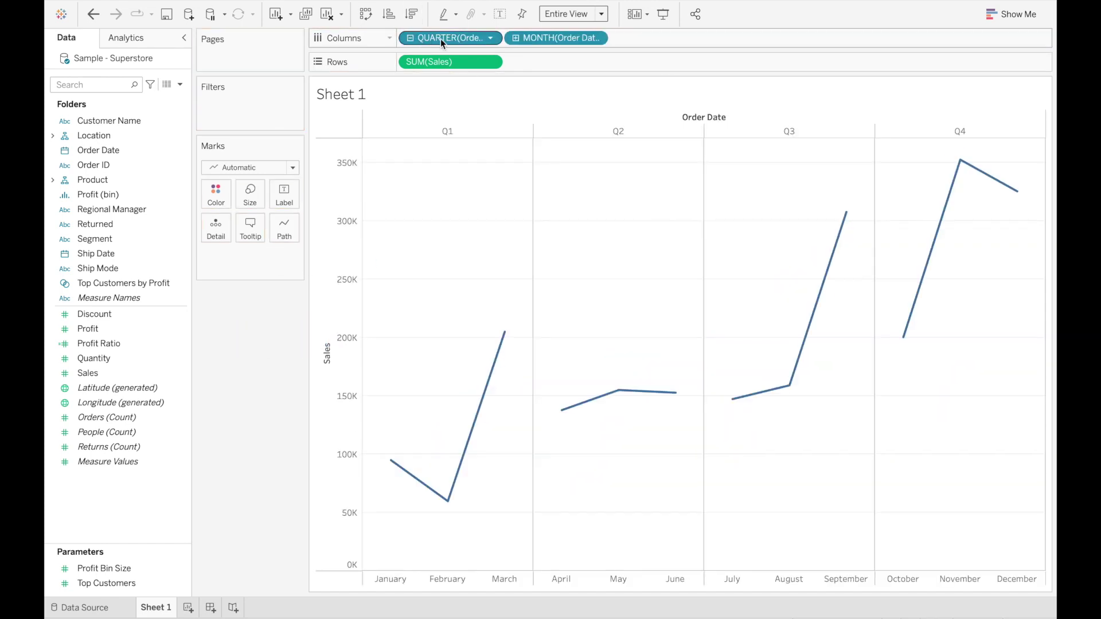
left_click_drag(440, 39, 276, 326)
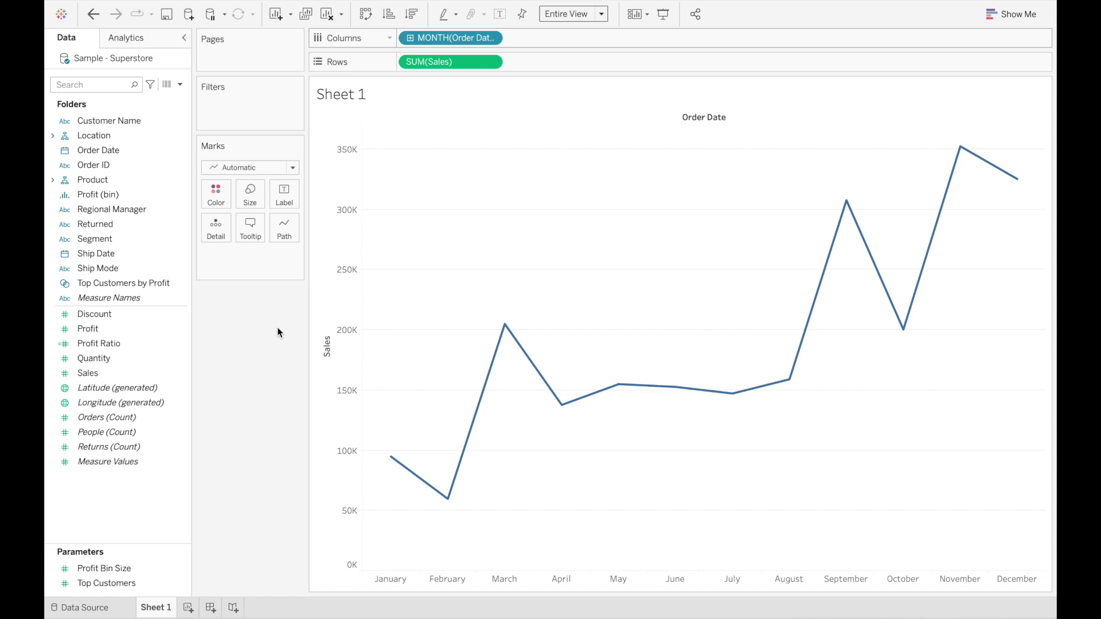
Step: Undo the drill-downs back to the yearly line, then change the Order Date level to Month
left_click(93, 14)
left_click(93, 15)
left_click(93, 14)
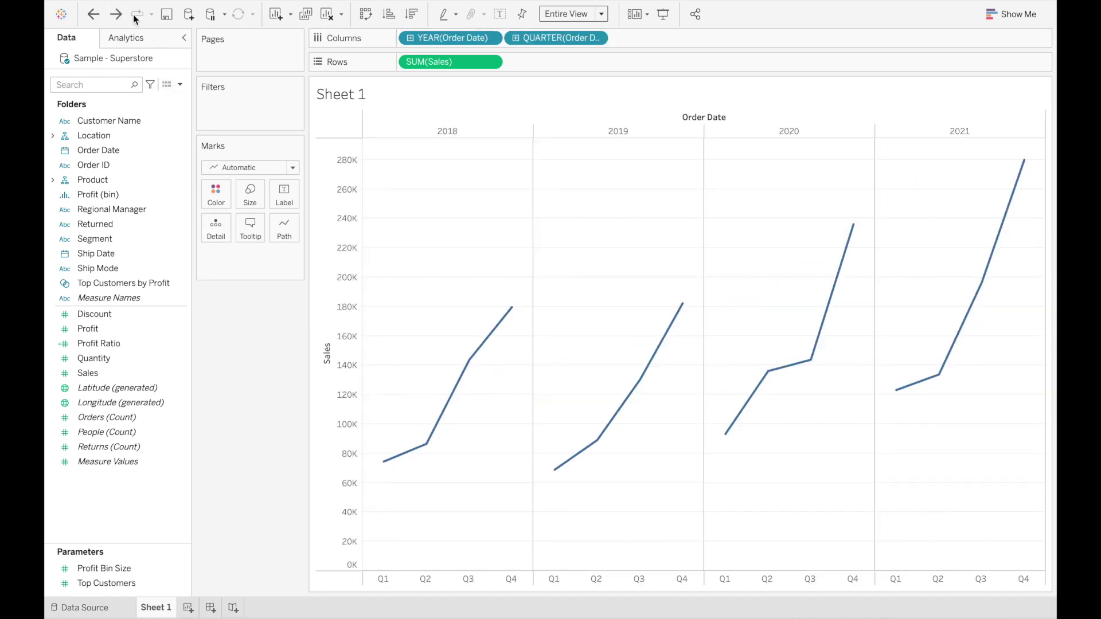
left_click(94, 15)
left_click(492, 39)
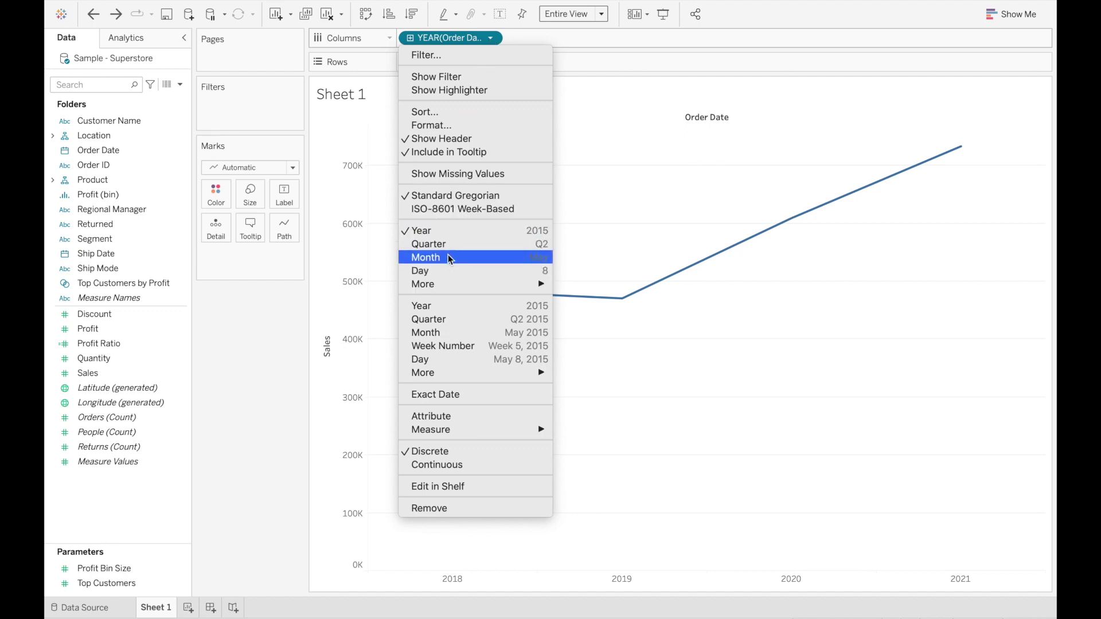
left_click(465, 259)
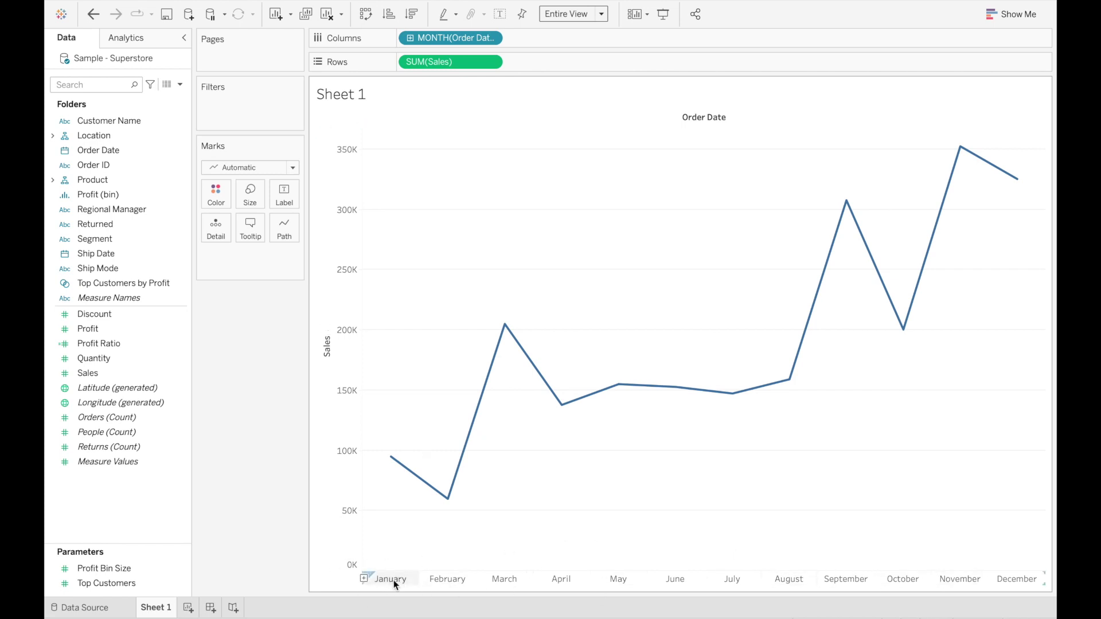
mouse_move(390, 458)
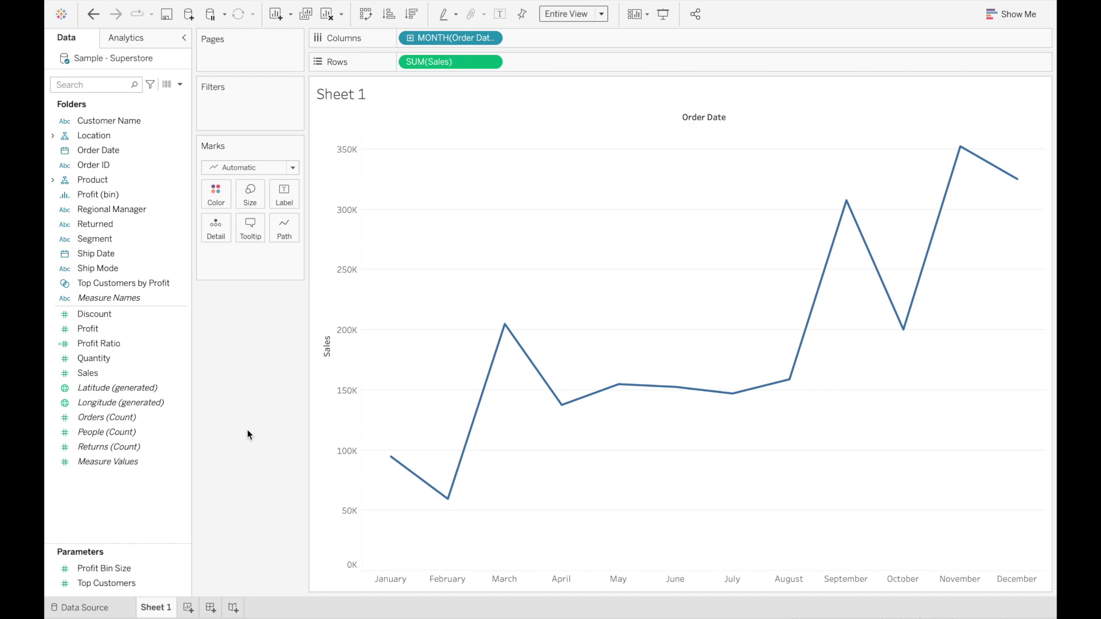
Step: Colour the monthly sales by YEAR(Order Date) into four lines for 2018–2021, briefly highlighting one year
left_click_drag(102, 154, 207, 196)
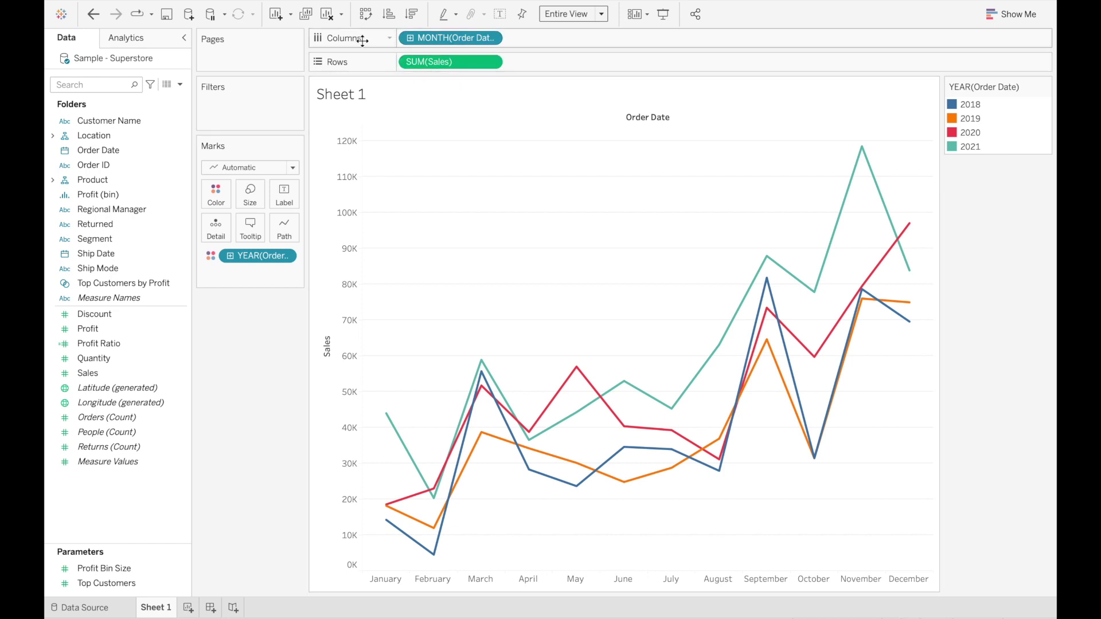
left_click_drag(422, 39, 215, 201)
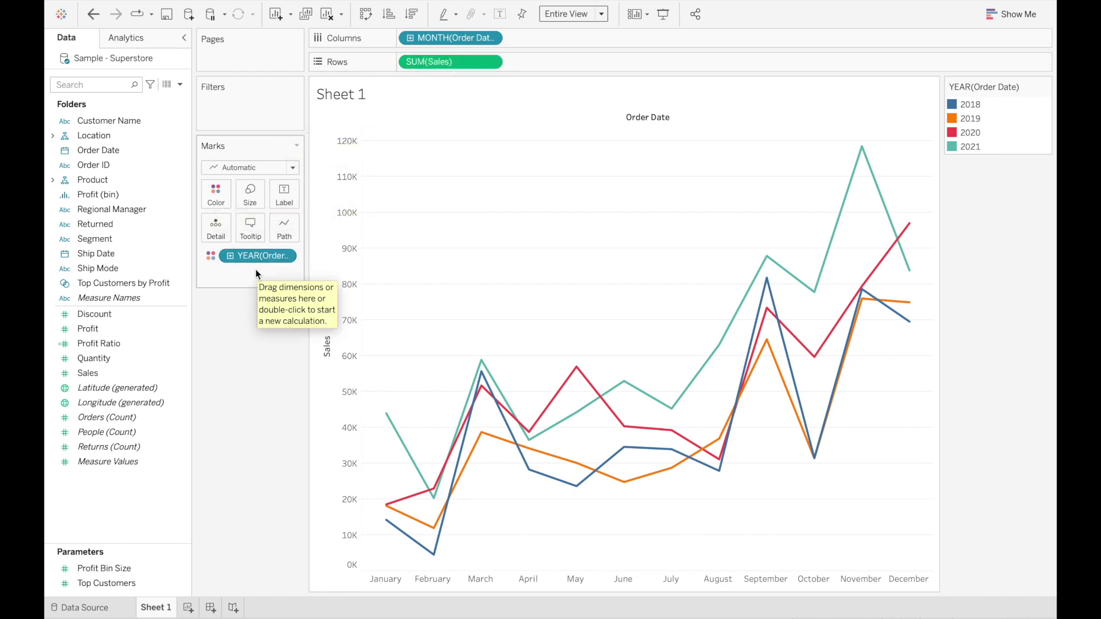
left_click(950, 106)
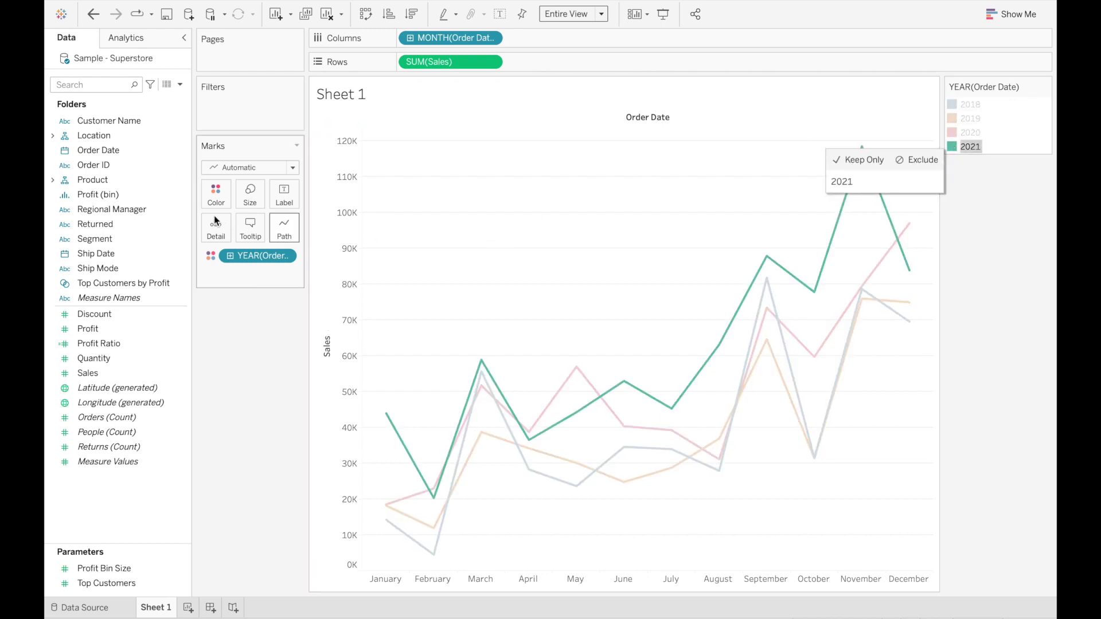
left_click(356, 387)
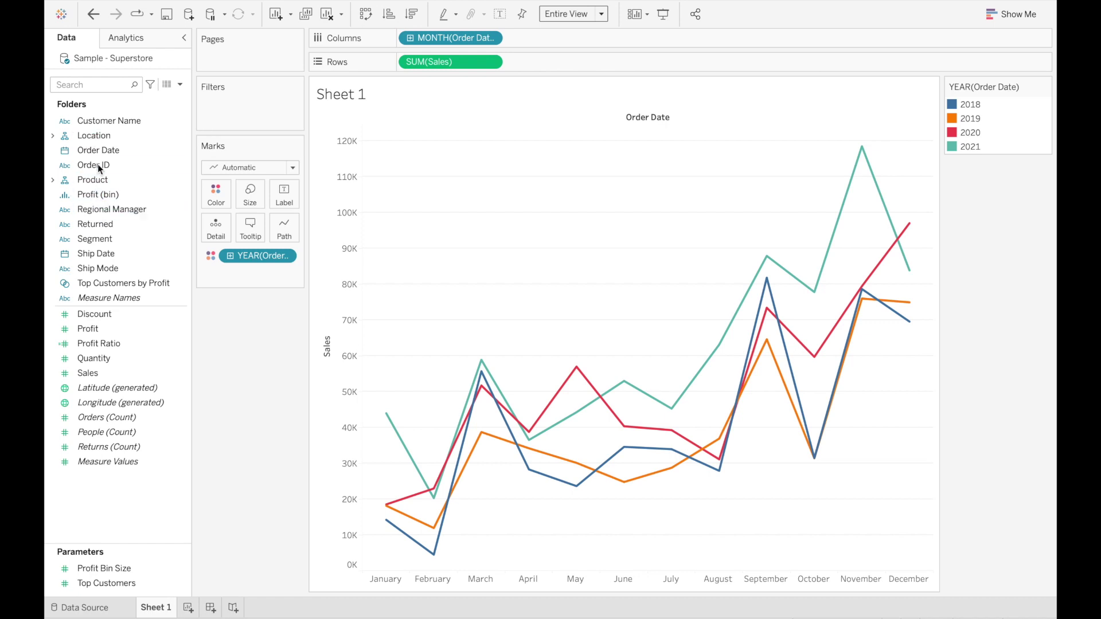
Step: Add an Order Date Years filter with 2018 and 2019 unchecked, keeping 2020 and 2021
left_click_drag(98, 151, 220, 118)
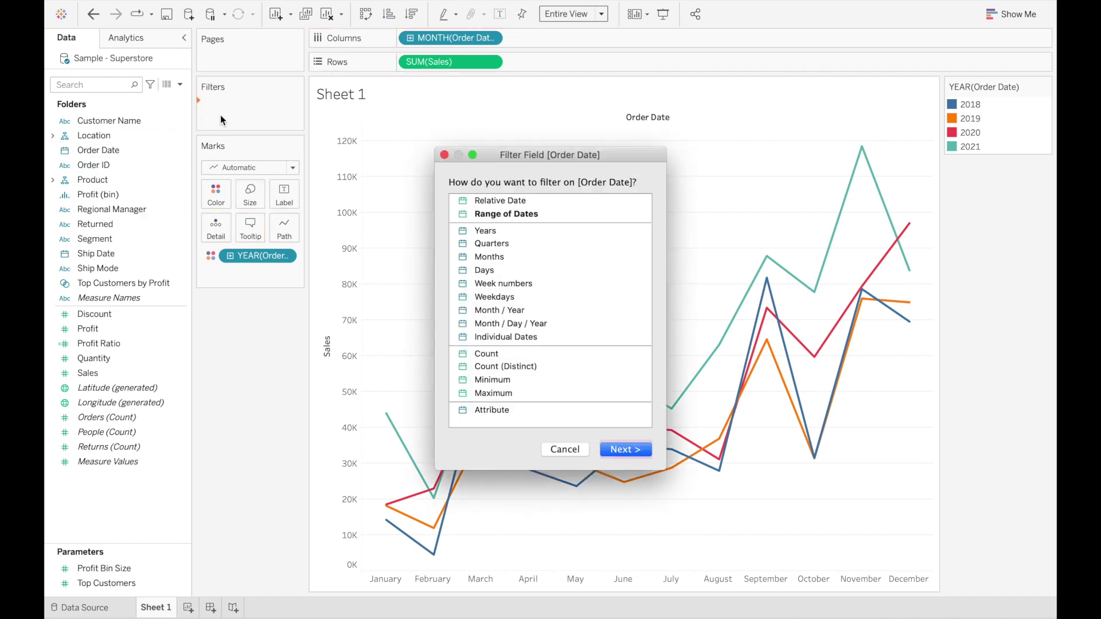
left_click(518, 232)
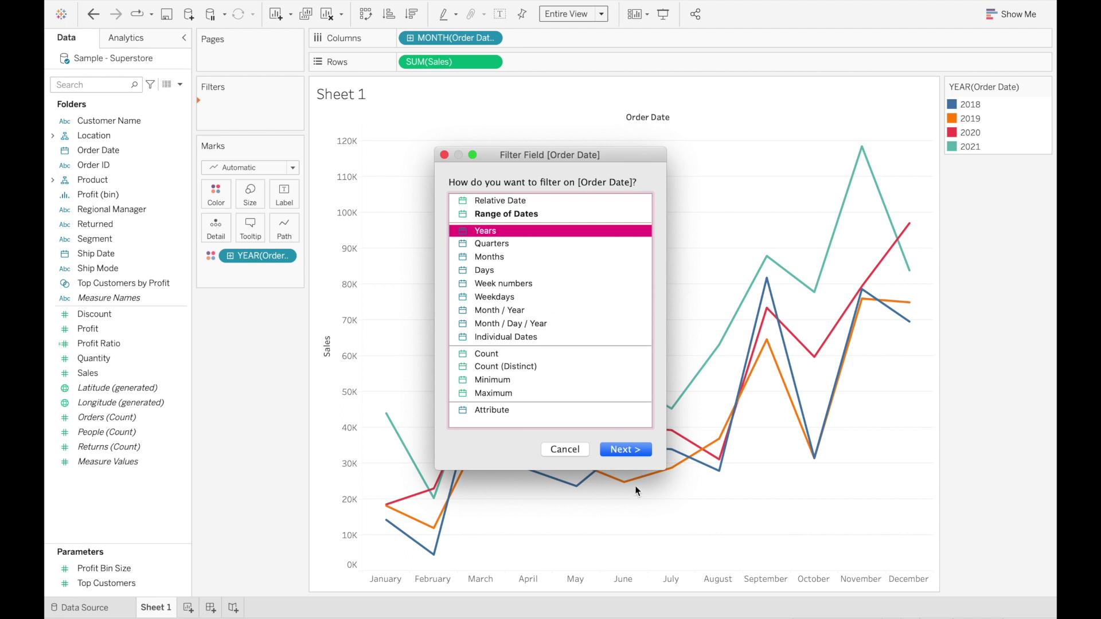
left_click(625, 449)
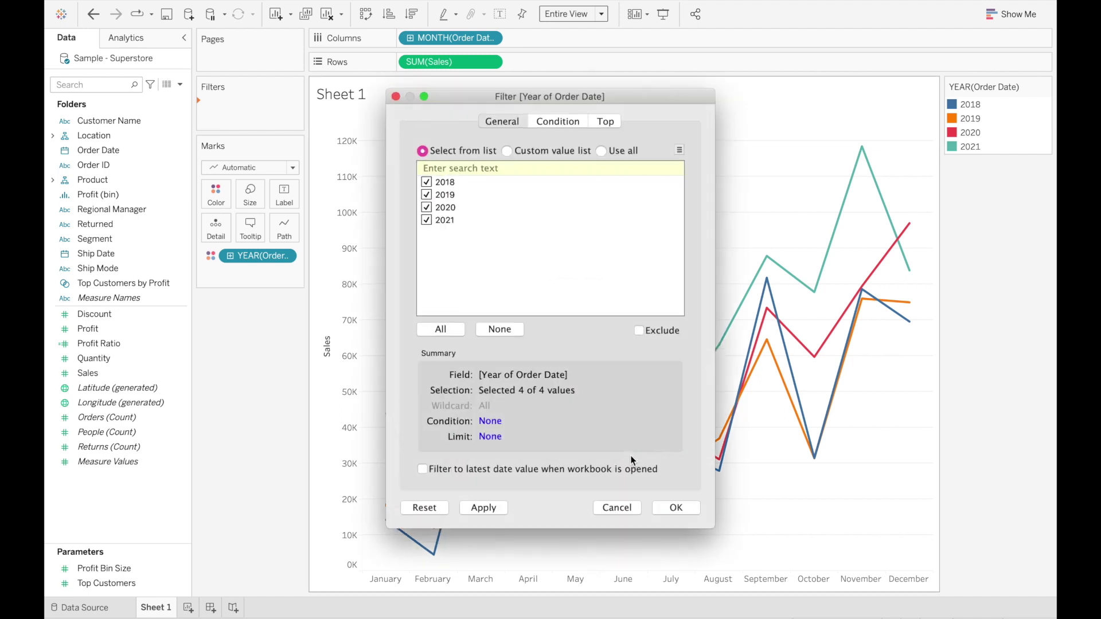
left_click(431, 207)
left_click(427, 195)
left_click(427, 183)
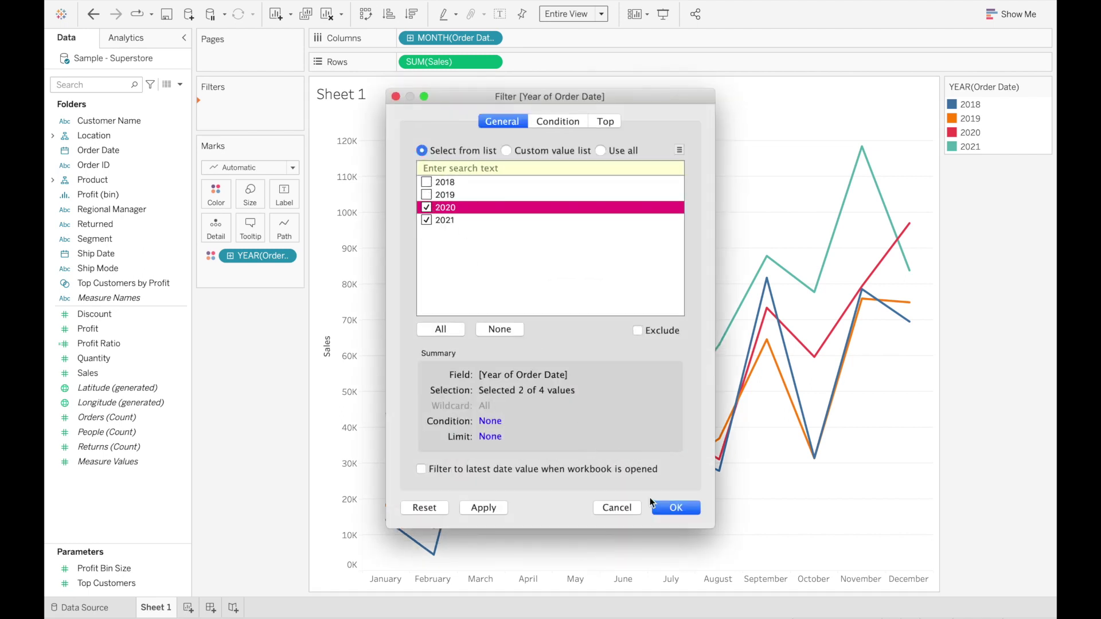
left_click(664, 507)
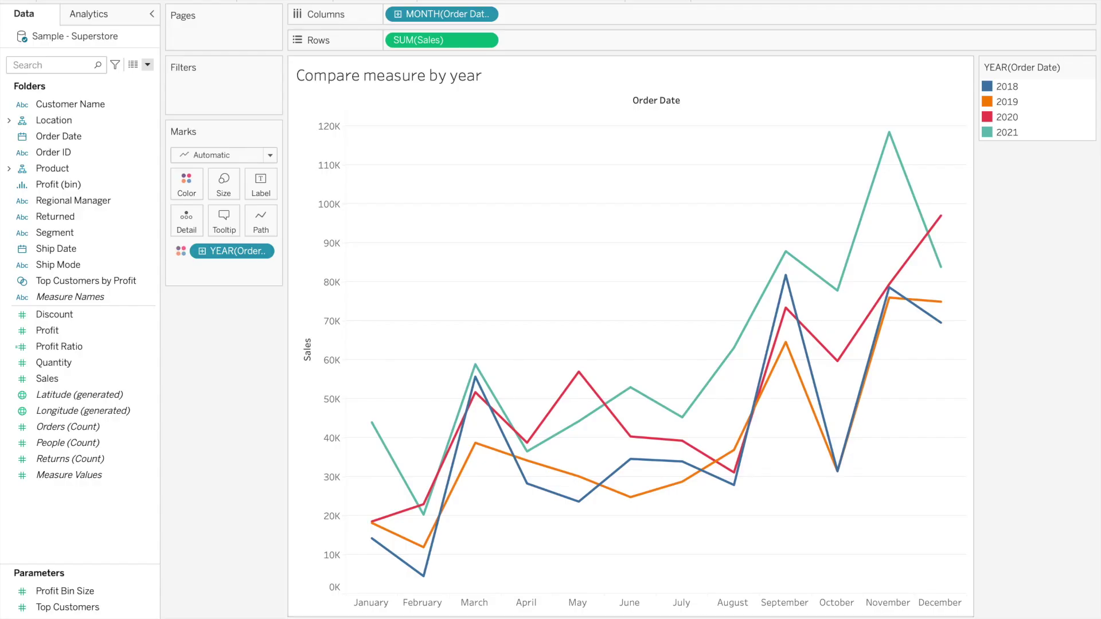
Step: Add a new blank worksheet, Sheet 2, with Ctrl+M
key("ctrl+m")
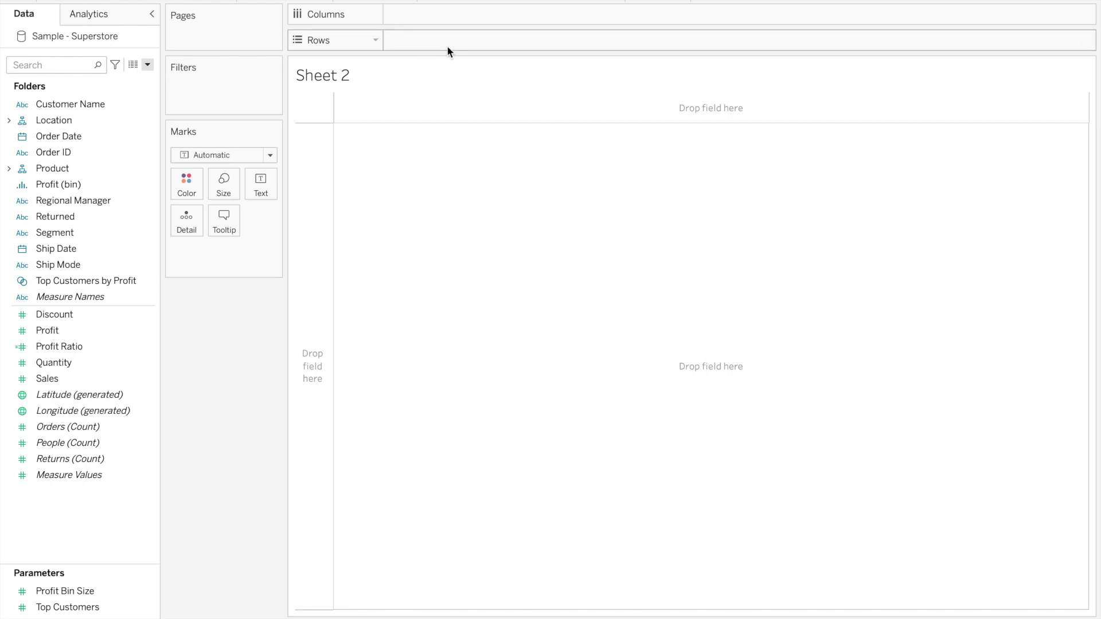
Step: Create a new calculated field from the Data pane menu named 'Before Pandemic'
left_click(44, 477)
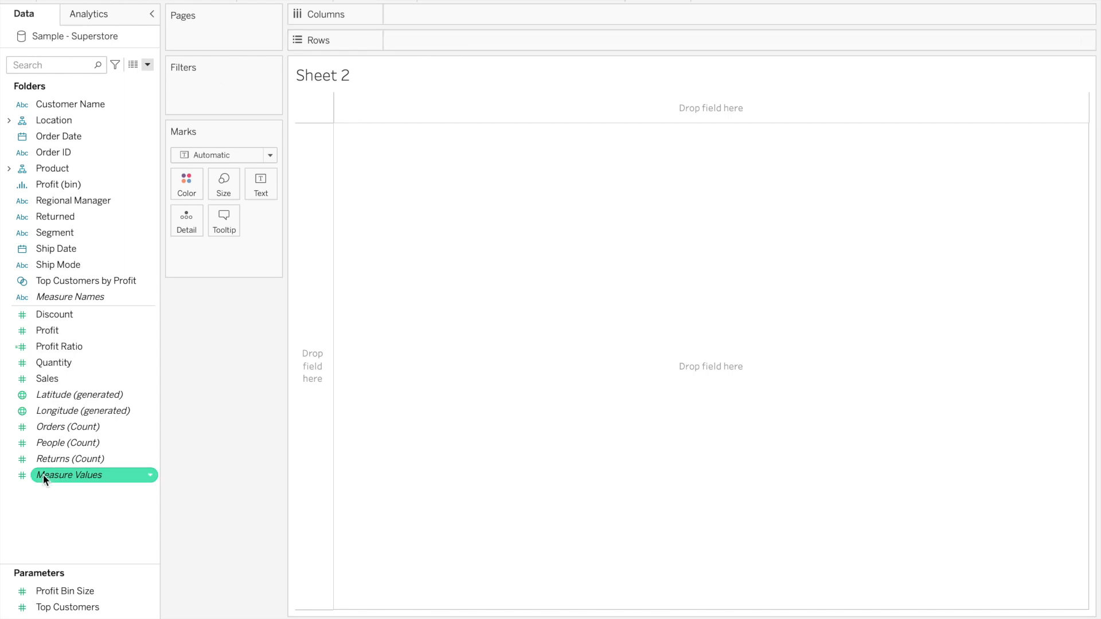
left_click(147, 64)
left_click(144, 80)
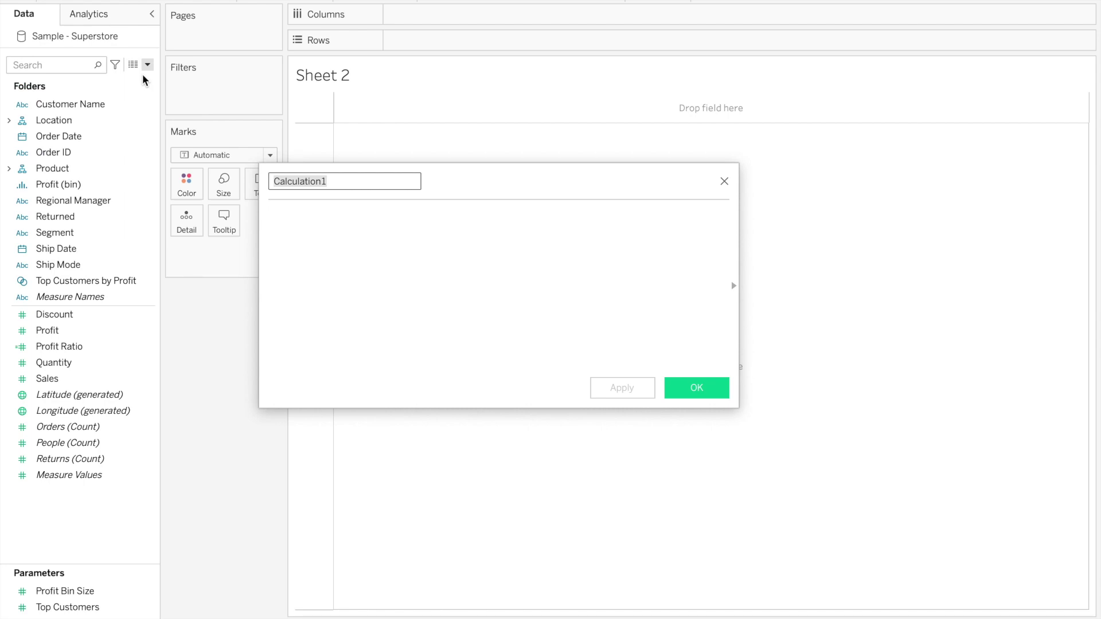
type("Bef")
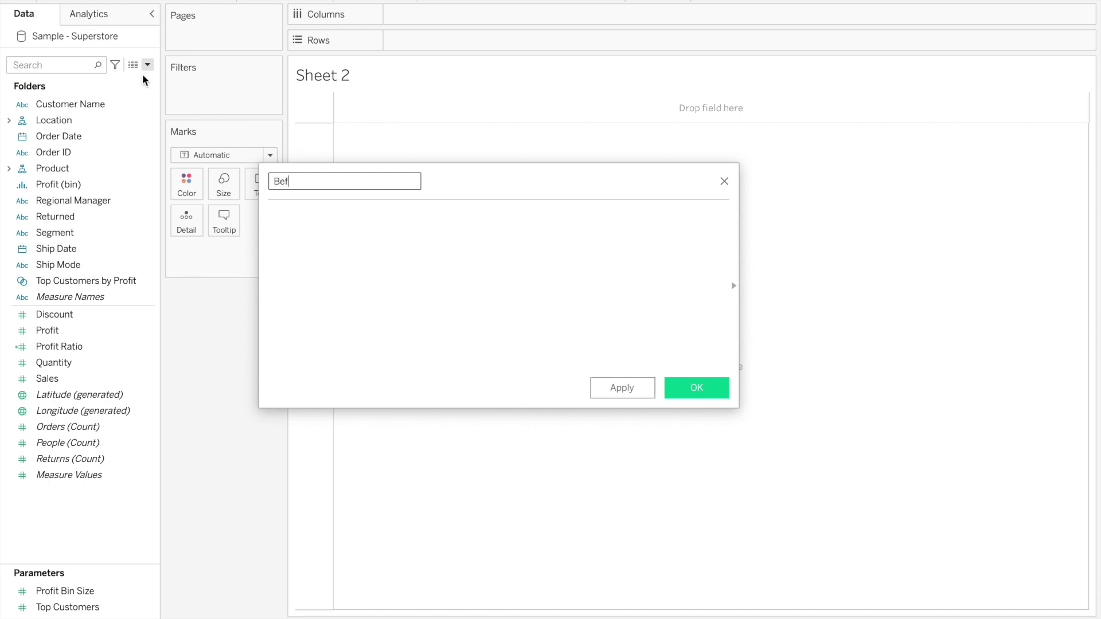
type("ore Pandemic")
Step: Enter the formula if [Order Date] < #01-03-2020# then [Sales] end
left_click(279, 239)
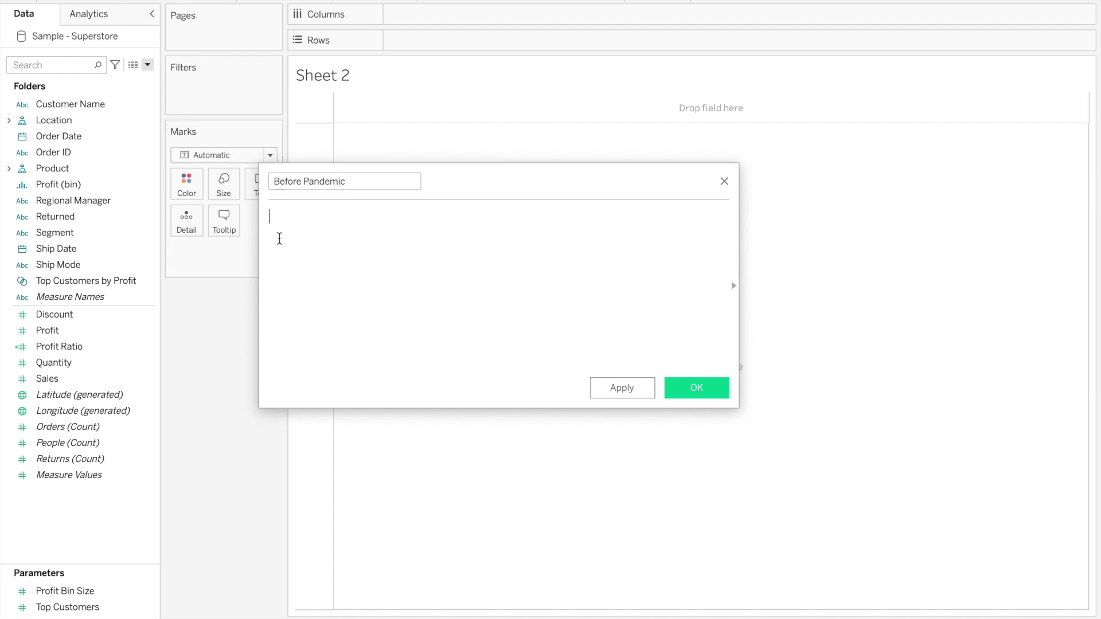
type("if")
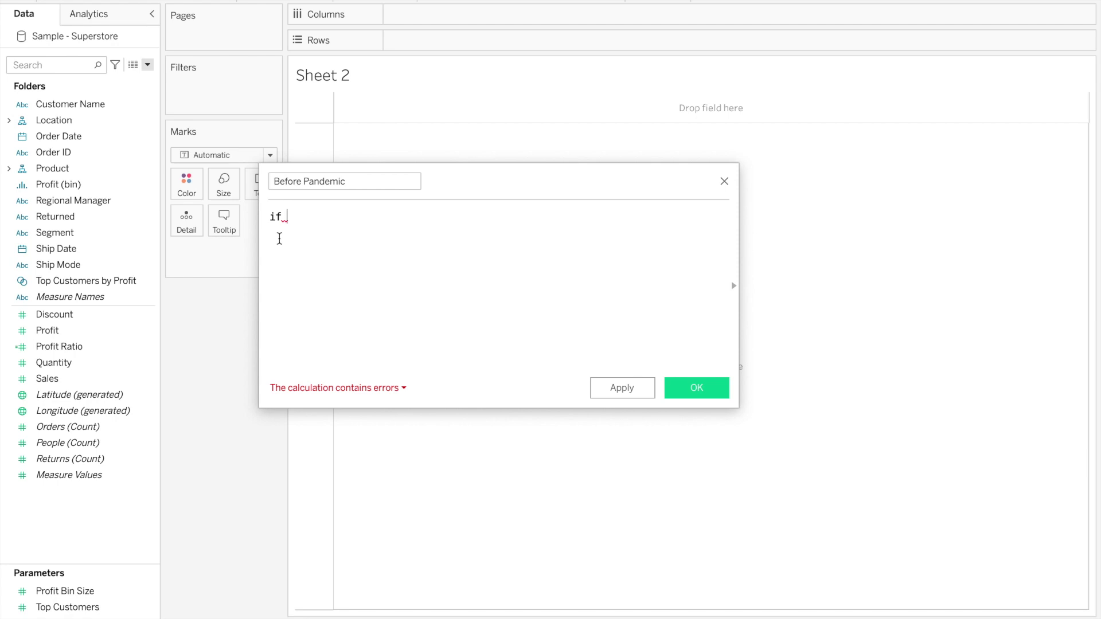
type("order")
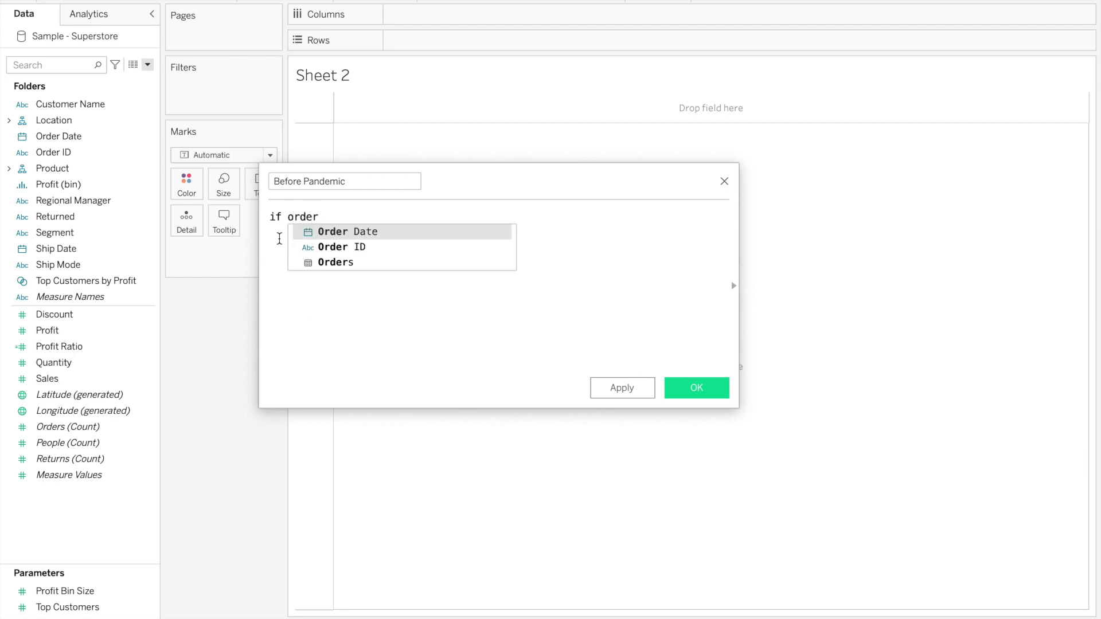
key("Return")
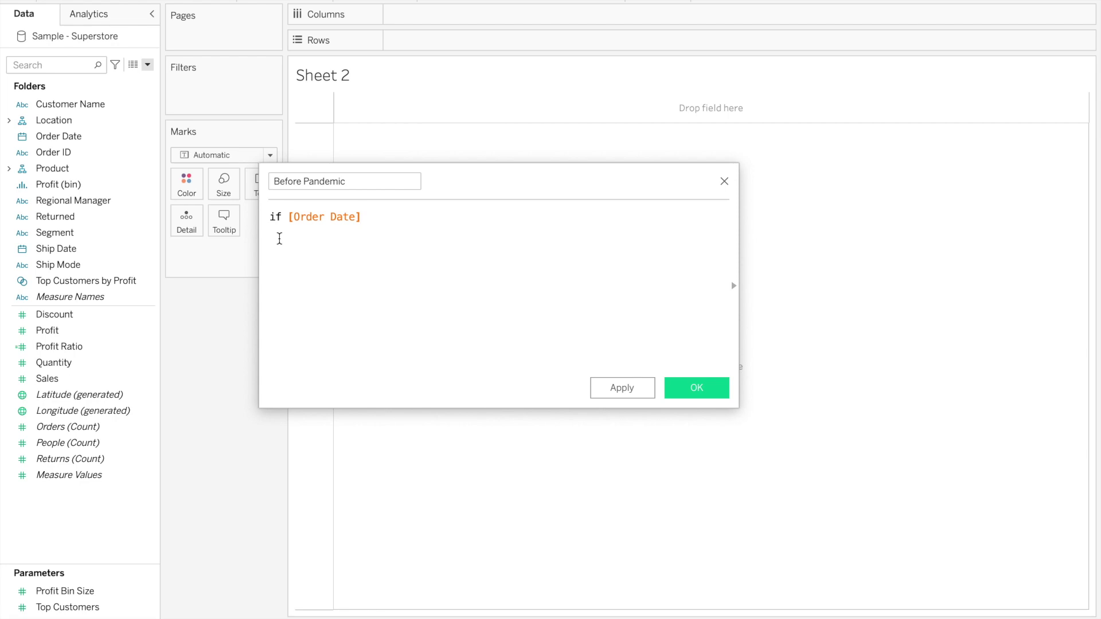
type("<")
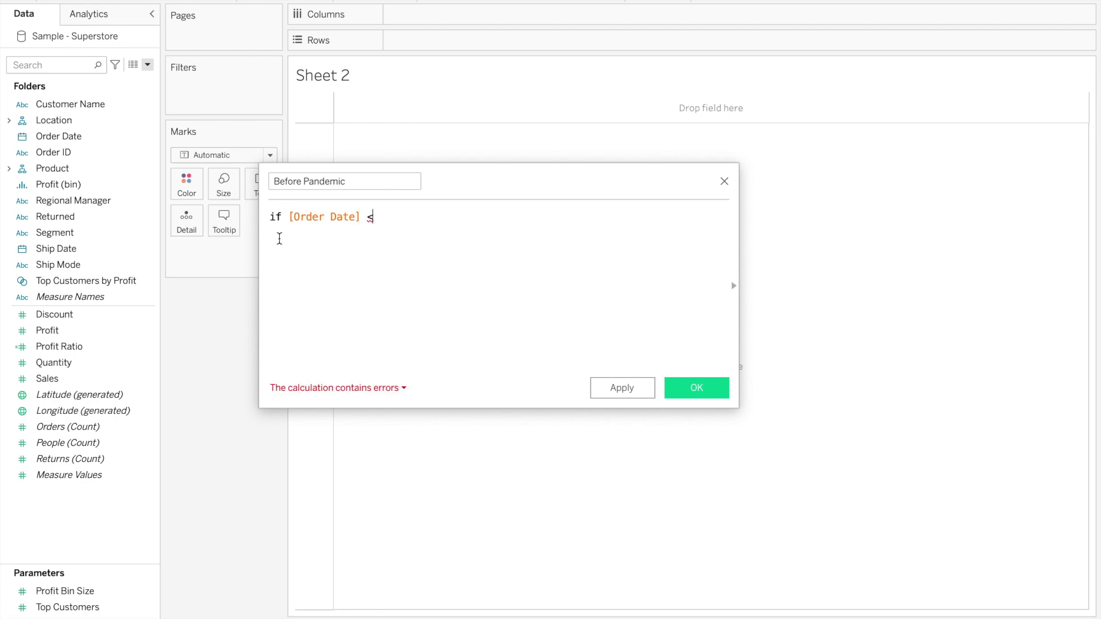
type(" ##01")
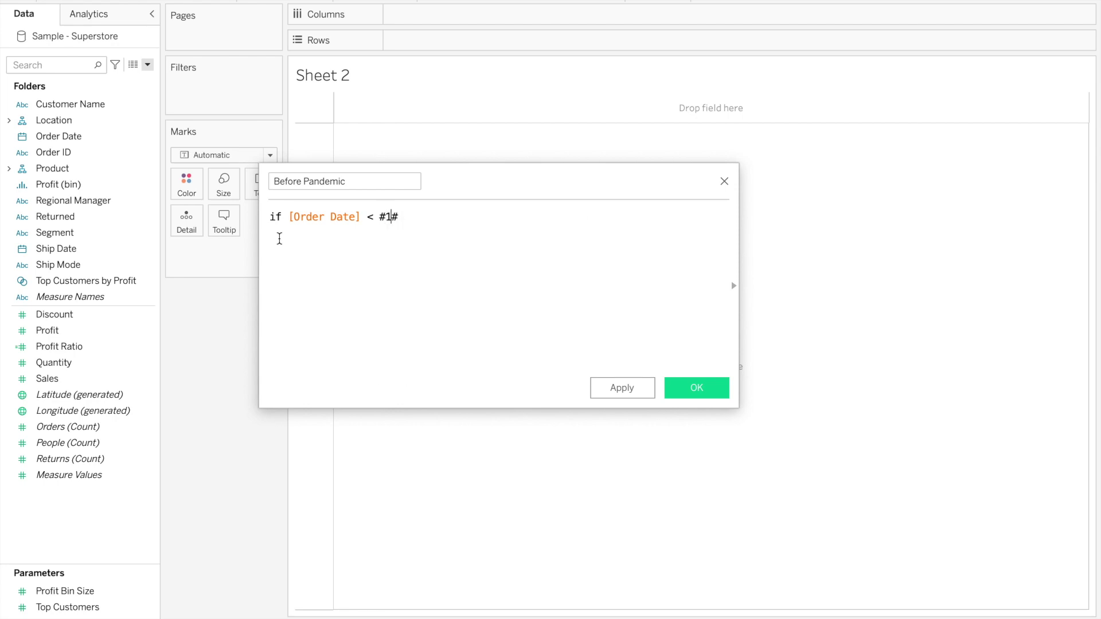
type("-03-2020")
type(" then sales")
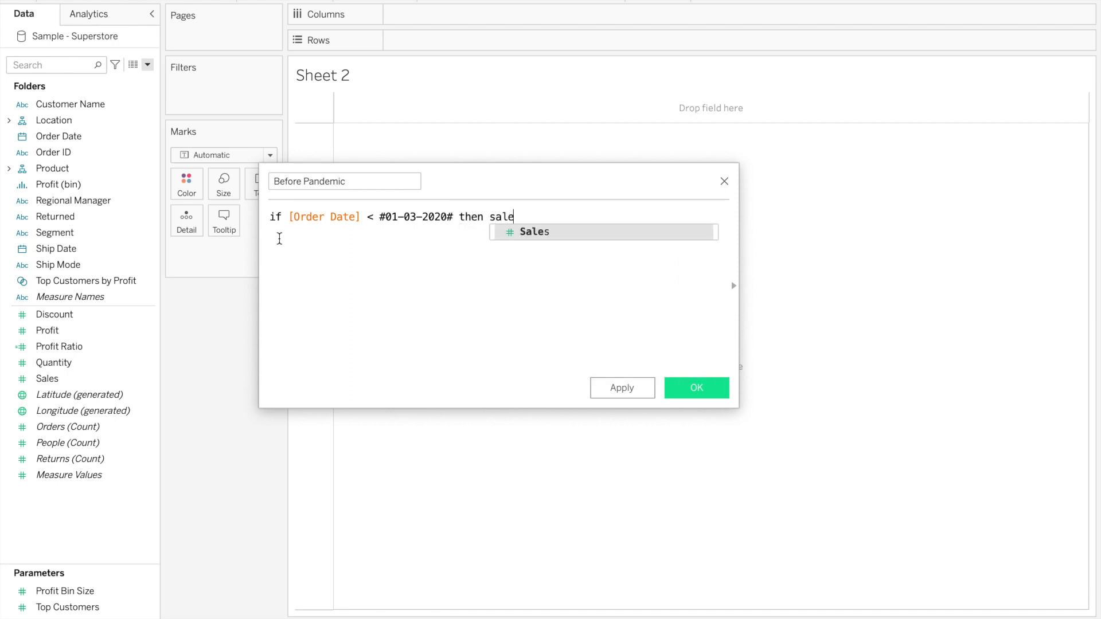
left_click(559, 233)
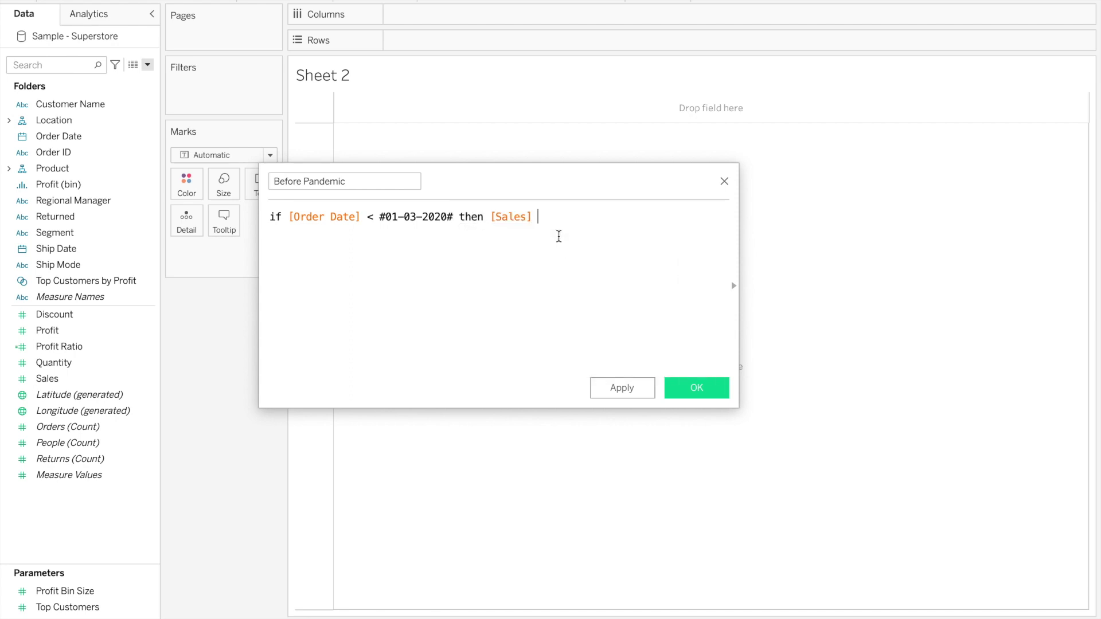
type("end")
left_click(464, 225)
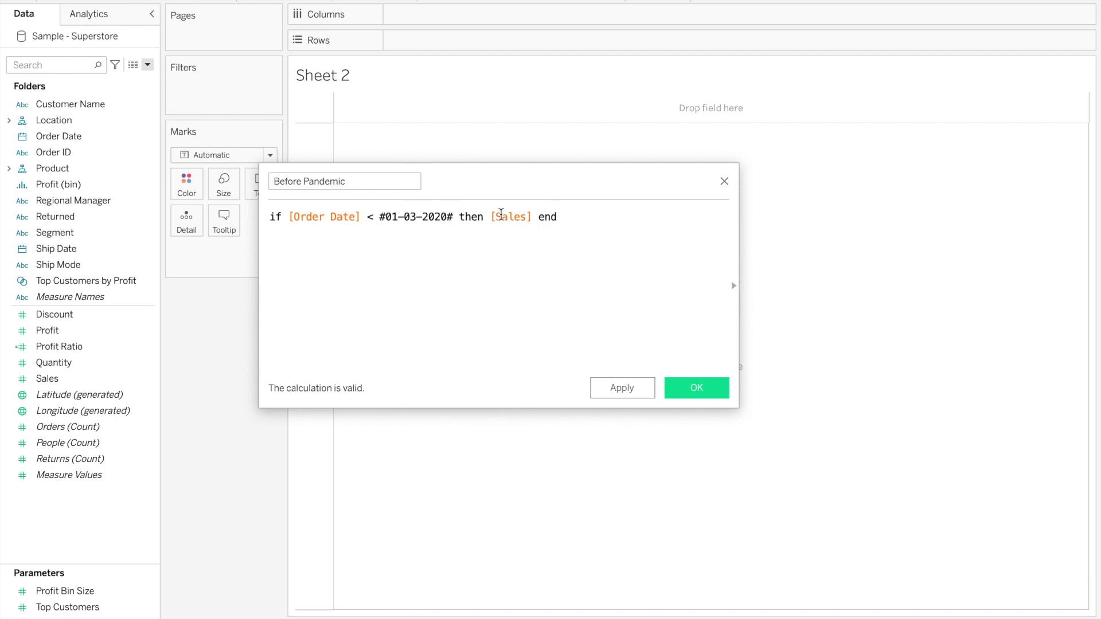
left_click_drag(458, 217, 376, 218)
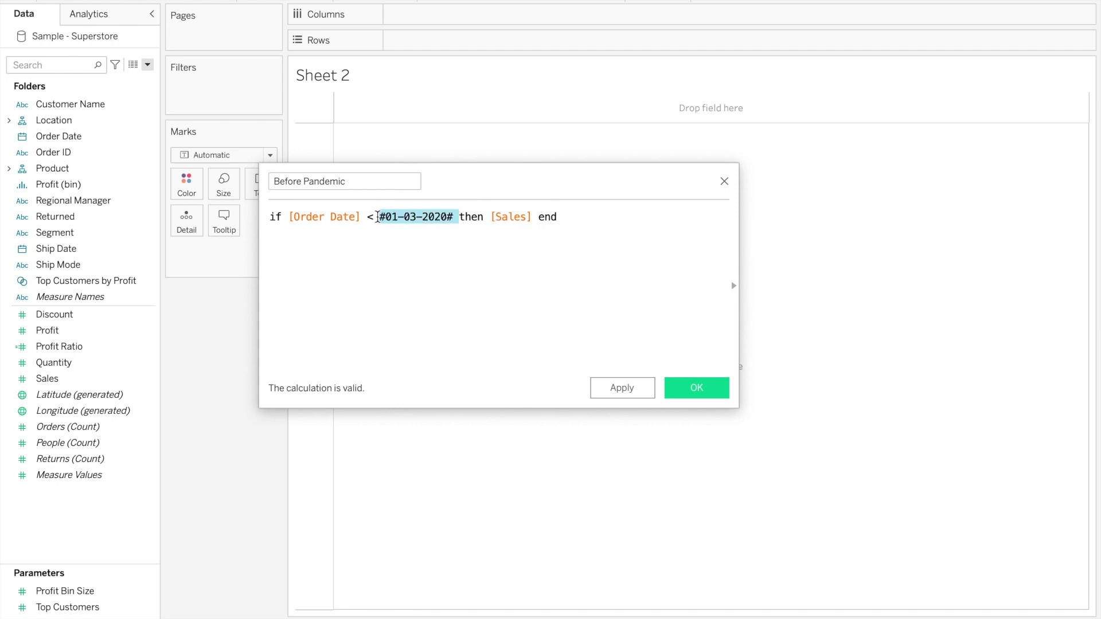
left_click(376, 258)
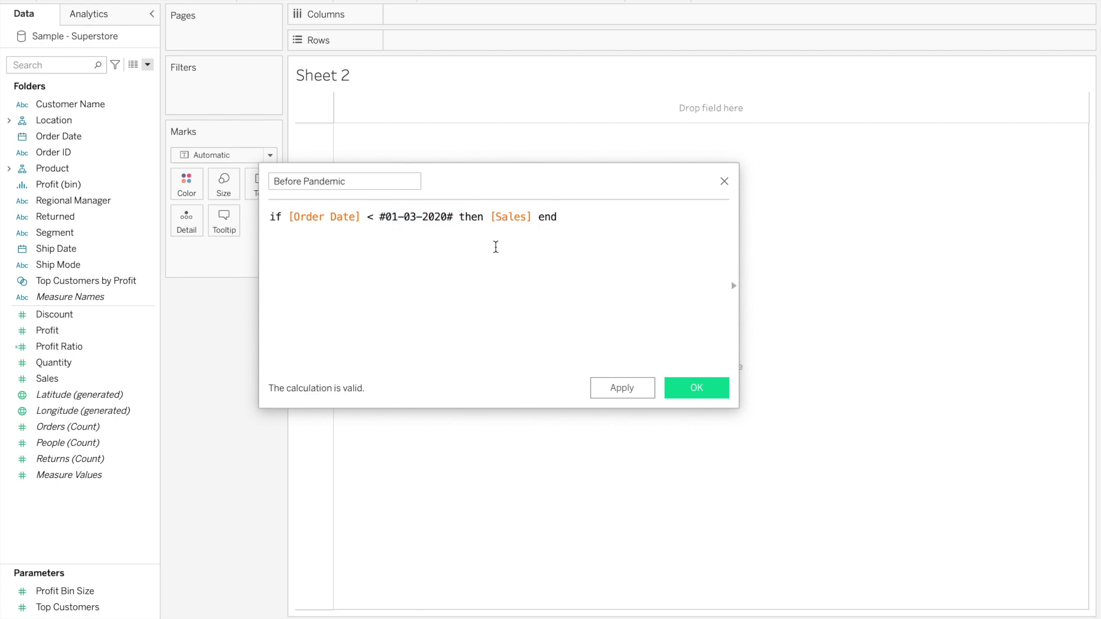
Step: Save Before Pandemic and start a new calculated field named 'During Pandemic'
left_click(704, 387)
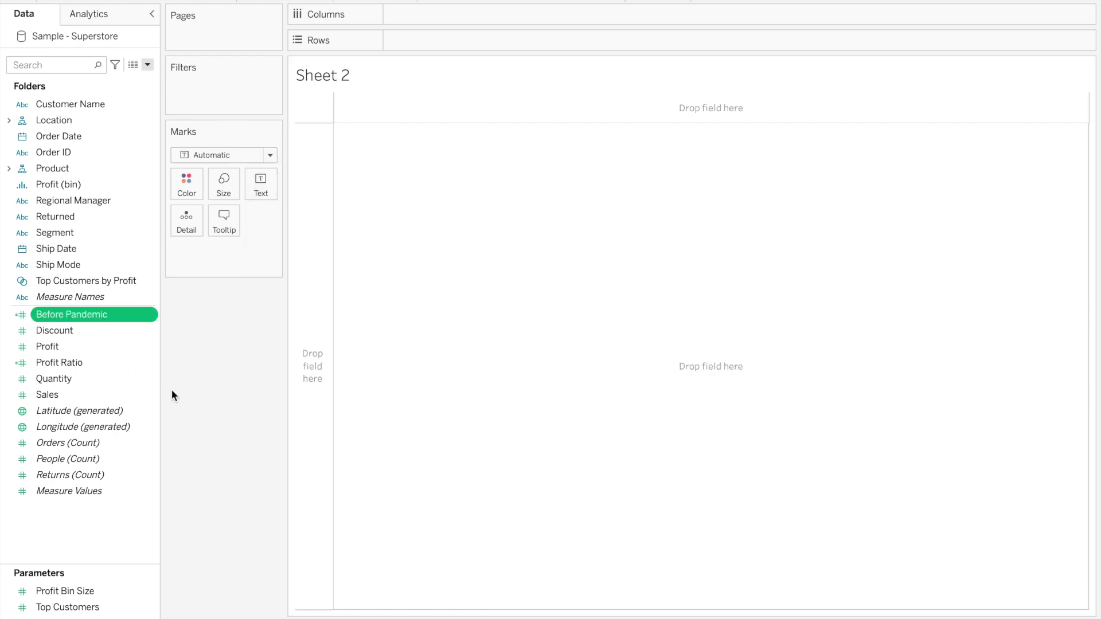
left_click(145, 66)
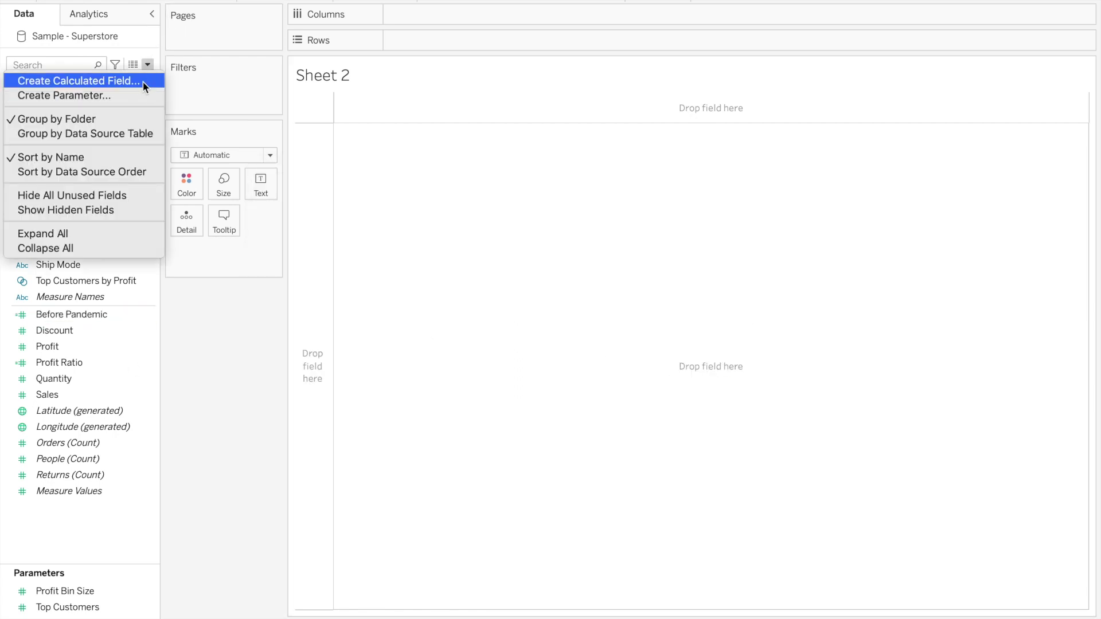
left_click(143, 81)
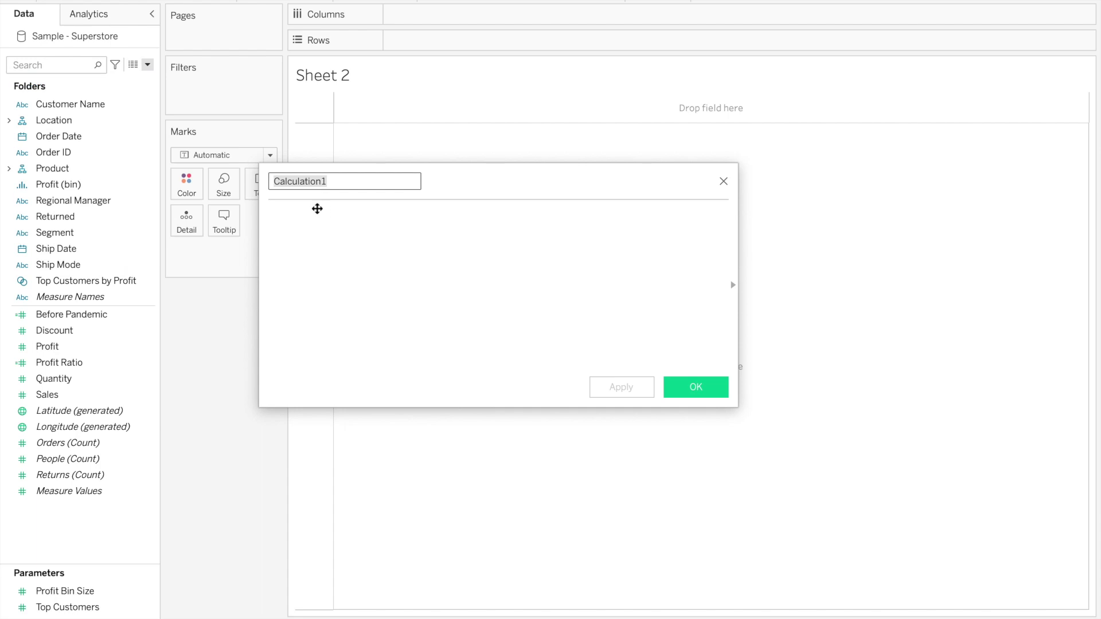
type("After")
key("BackSpace")
key("BackSpace")
key("BackSpace")
key("BackSpace")
key("BackSpace")
type("During ")
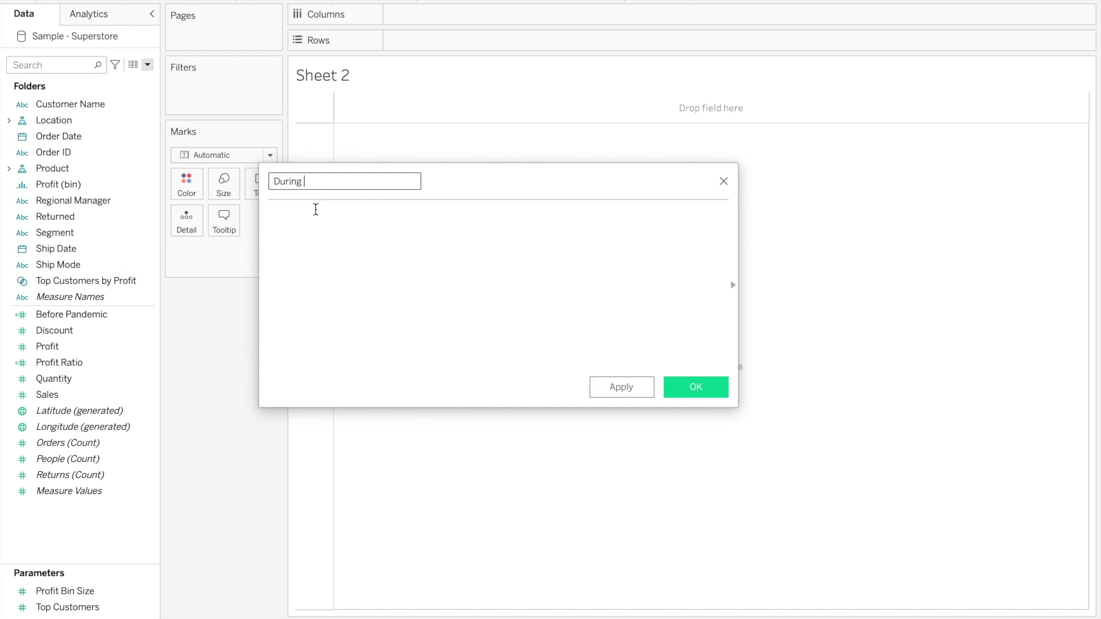
type("Pandemicc")
key("Tab")
Step: Enter if [Order Date] >= #01-03-2020# then [Sales] end and save the During Pandemic field
type("if ")
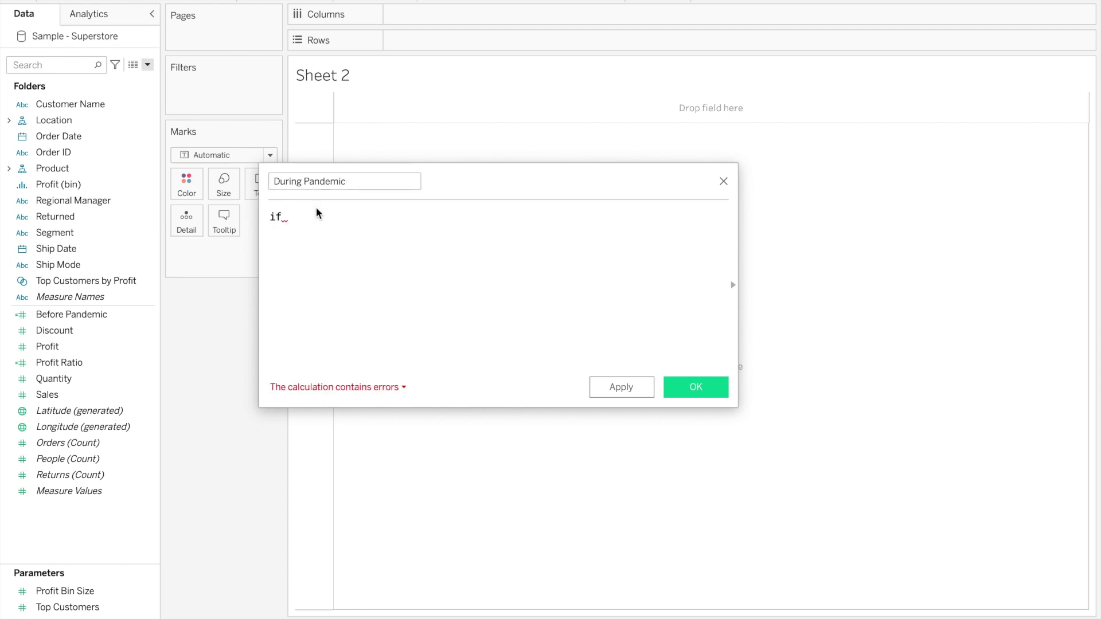
type("date")
key("BackSpace")
key("BackSpace")
key("BackSpace")
key("BackSpace")
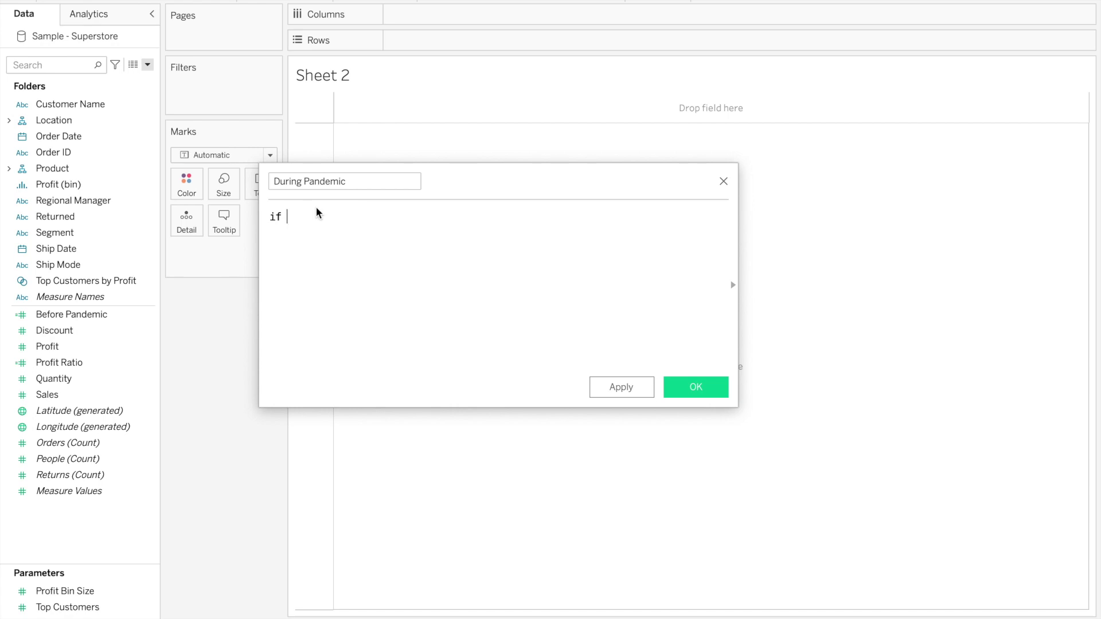
type("order")
key("Return")
type(">= ##")
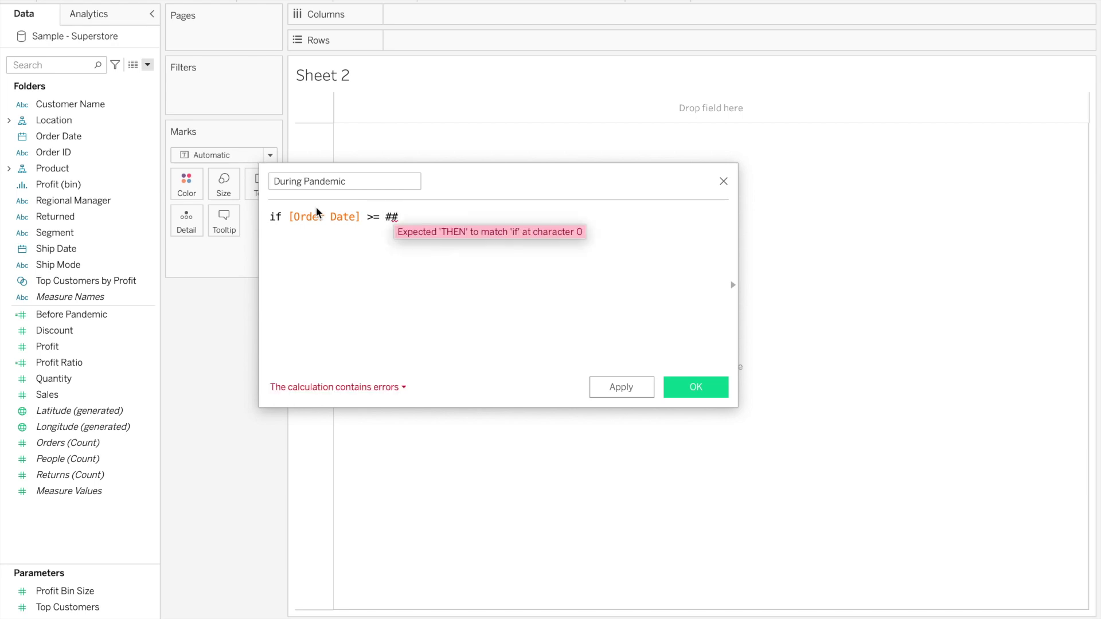
type("01-030")
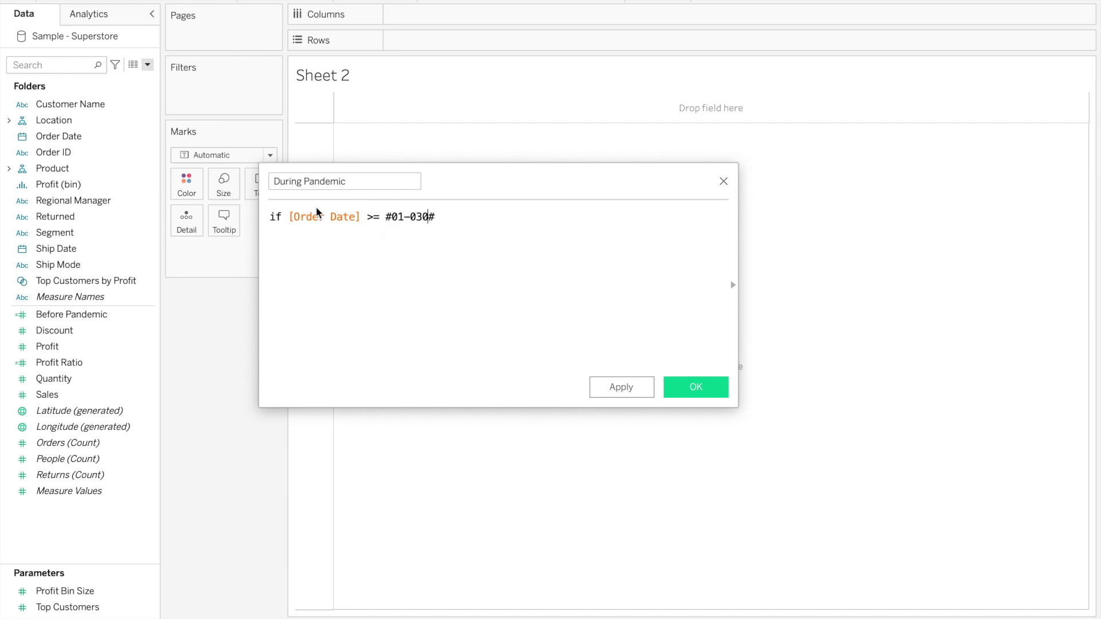
key("BackSpace")
type("-")
type("2020")
type(" then sales")
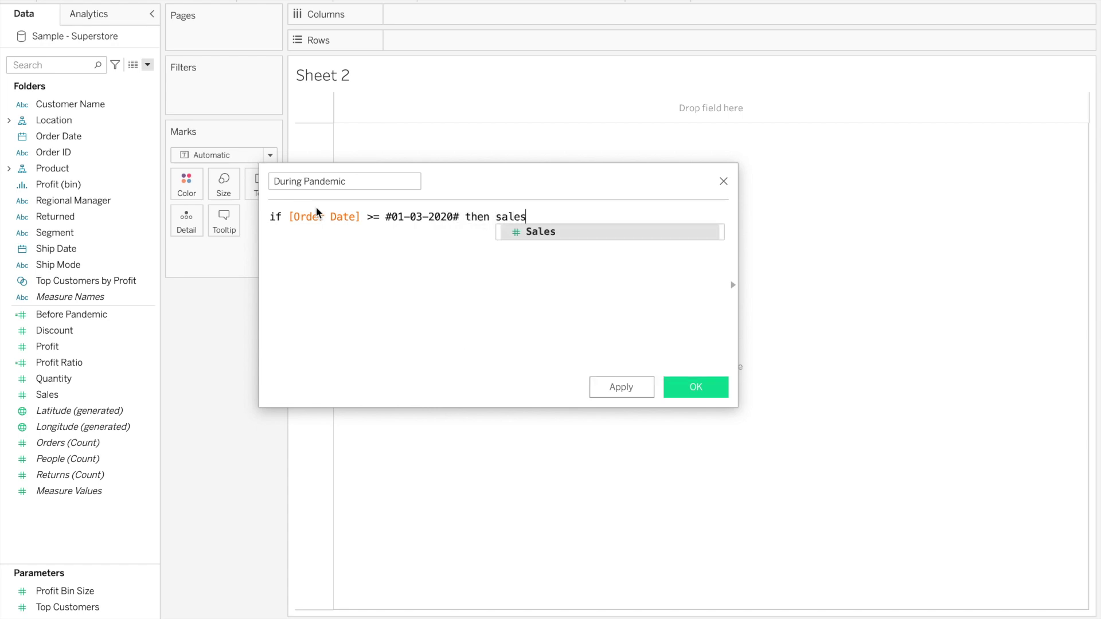
left_click(540, 231)
type("end")
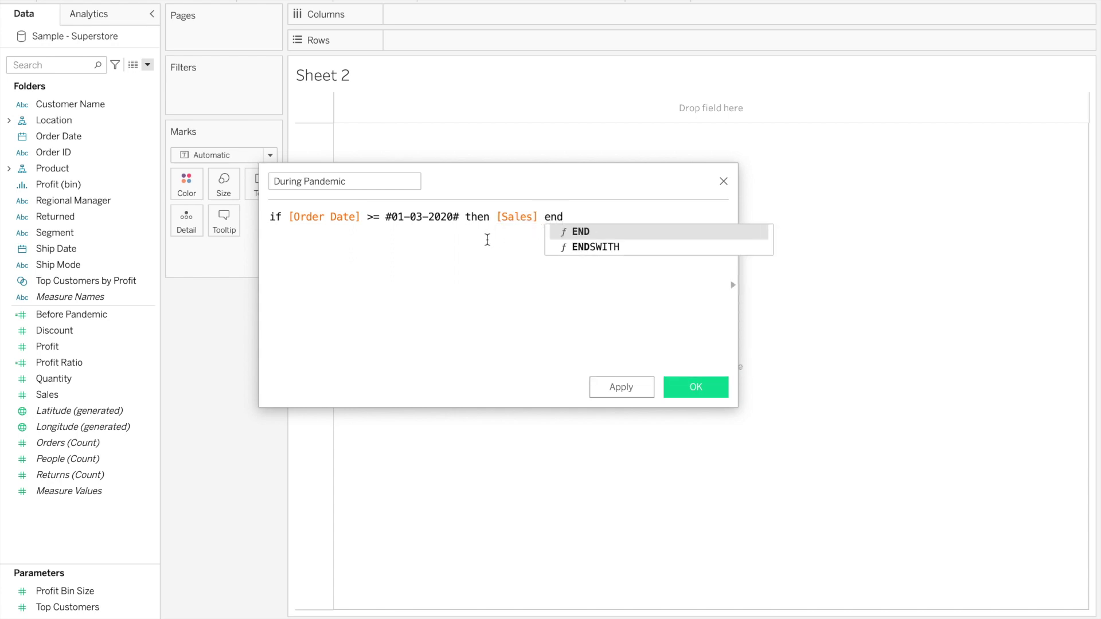
left_click(486, 239)
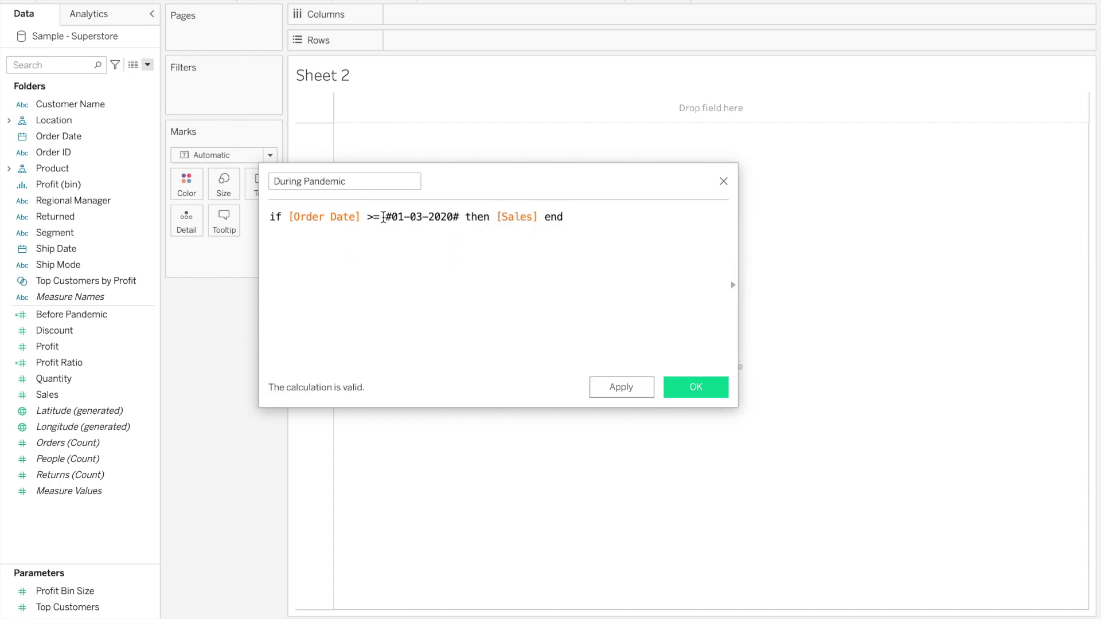
mouse_move(414, 217)
left_mouse_down()
mouse_move(385, 217)
mouse_move(418, 217)
left_mouse_up()
left_click(378, 217)
left_click(696, 387)
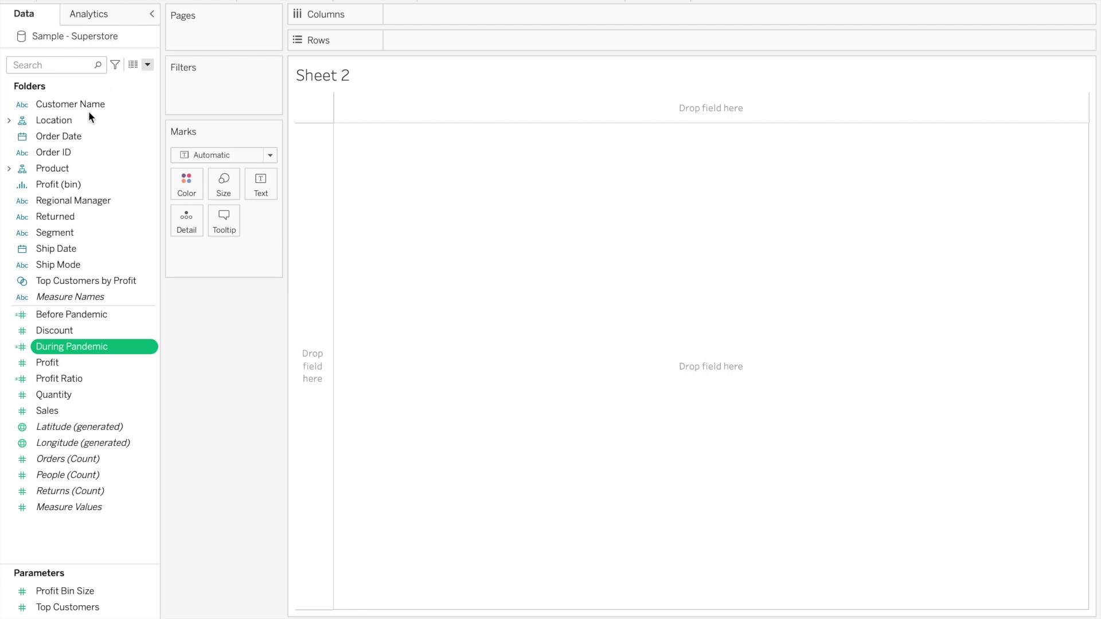
Step: Put Order Date on Columns and Before Pandemic and During Pandemic on Rows
left_click_drag(73, 135, 444, 15)
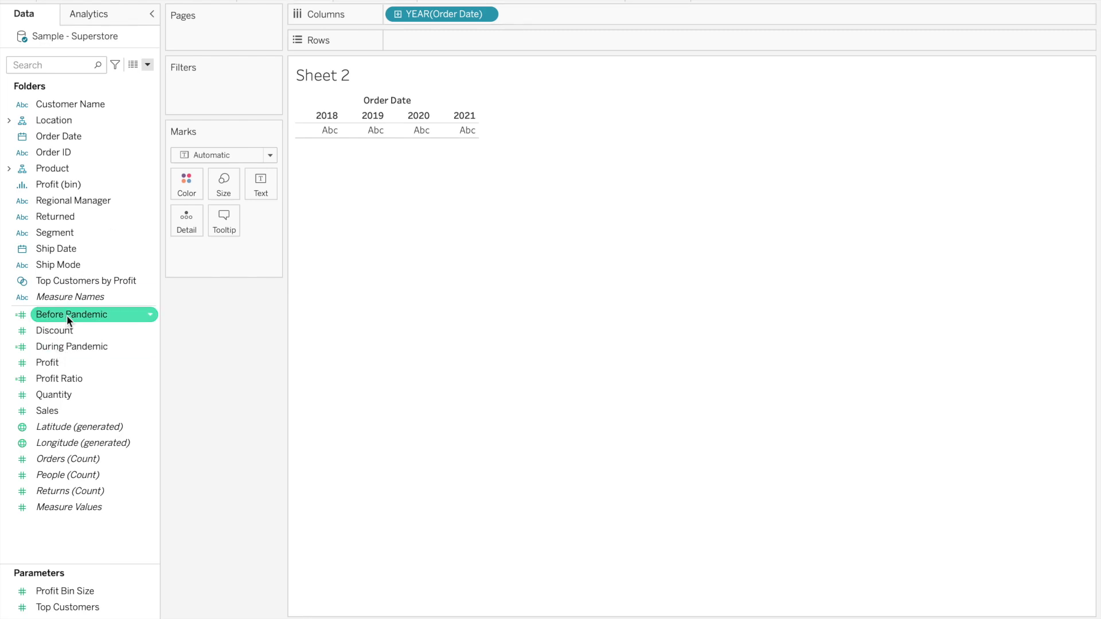
left_click_drag(67, 315, 397, 46)
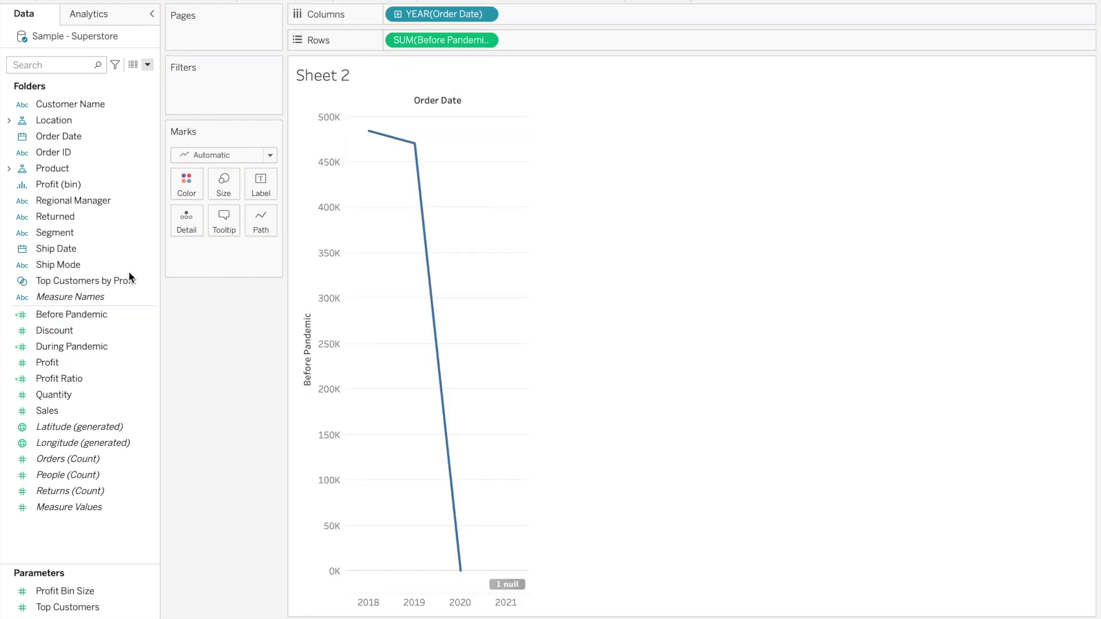
left_click_drag(57, 346, 504, 44)
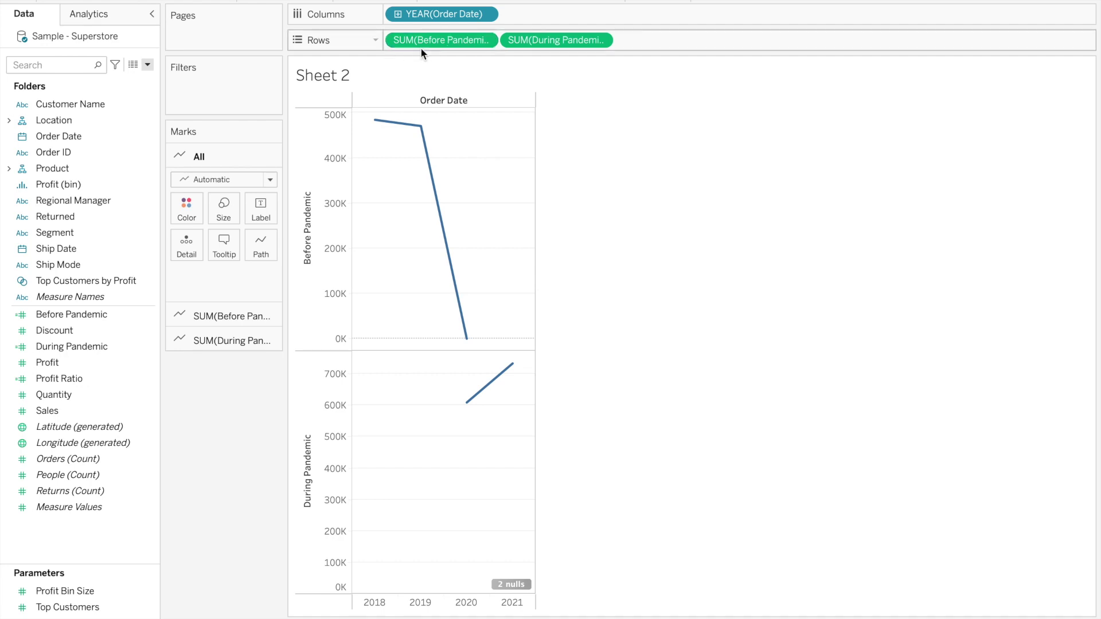
left_click(602, 40)
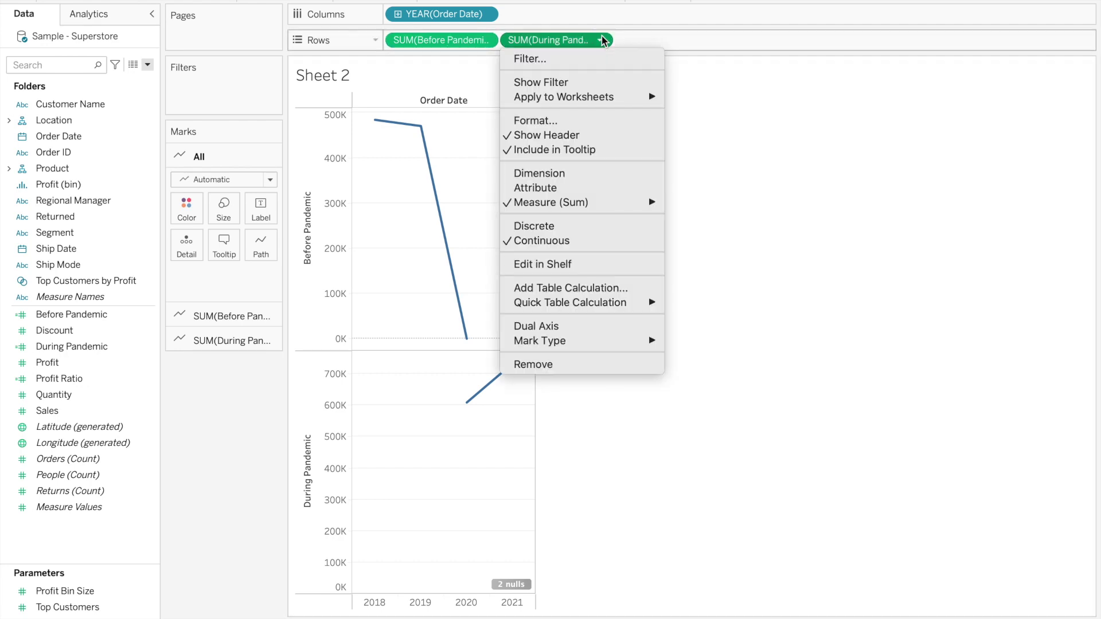
Step: Make SUM(During Pandemic) a dual axis, overlaying both lines in blue and orange
left_click(532, 325)
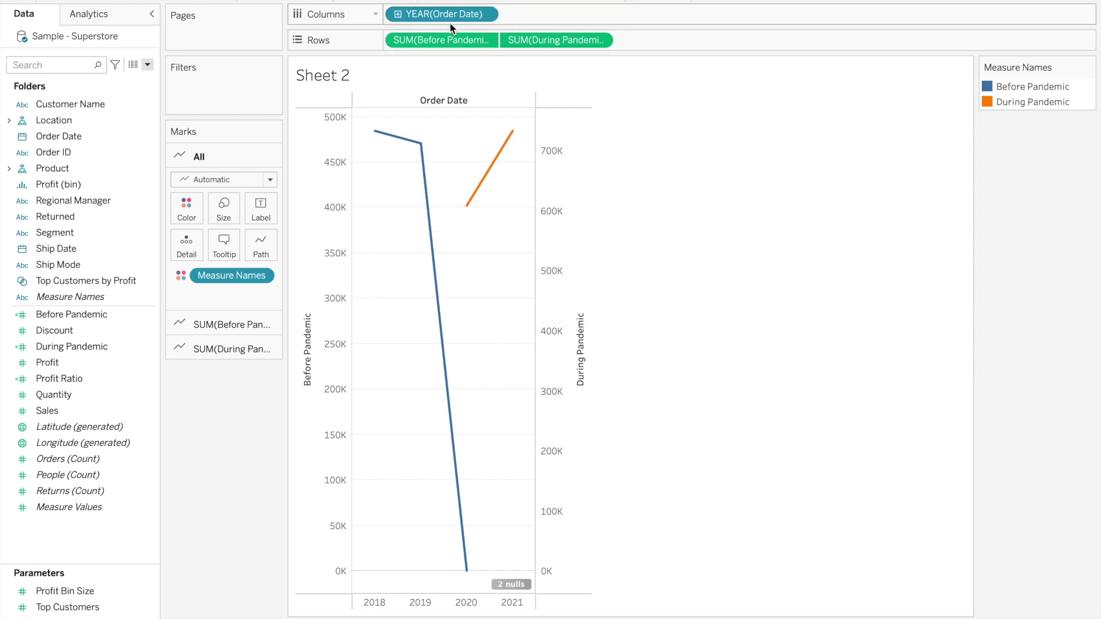
mouse_move(380, 138)
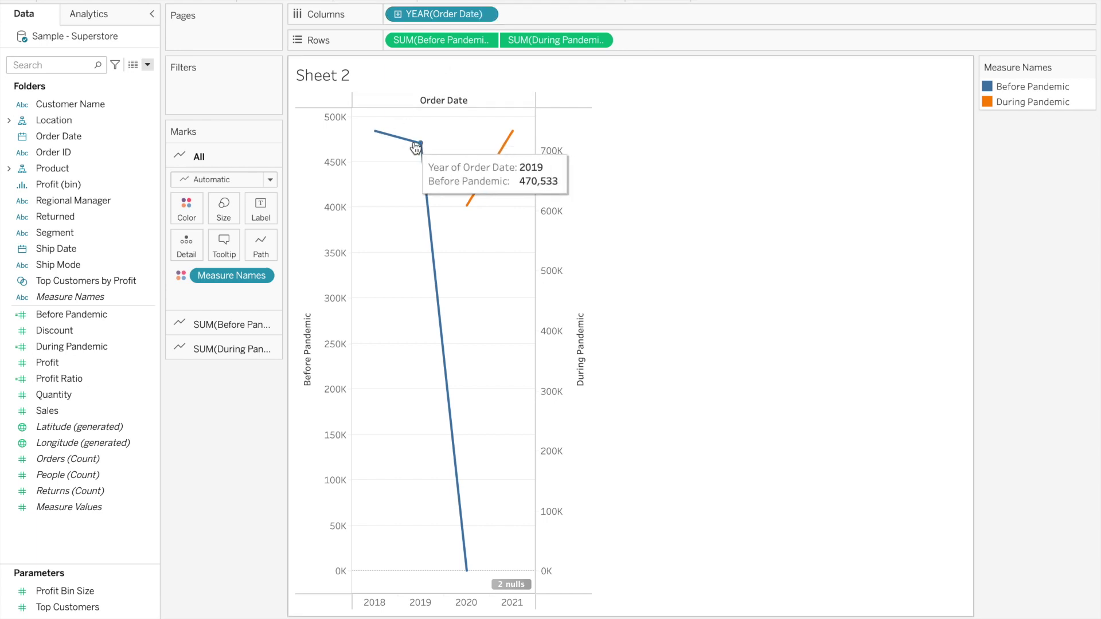
mouse_move(469, 578)
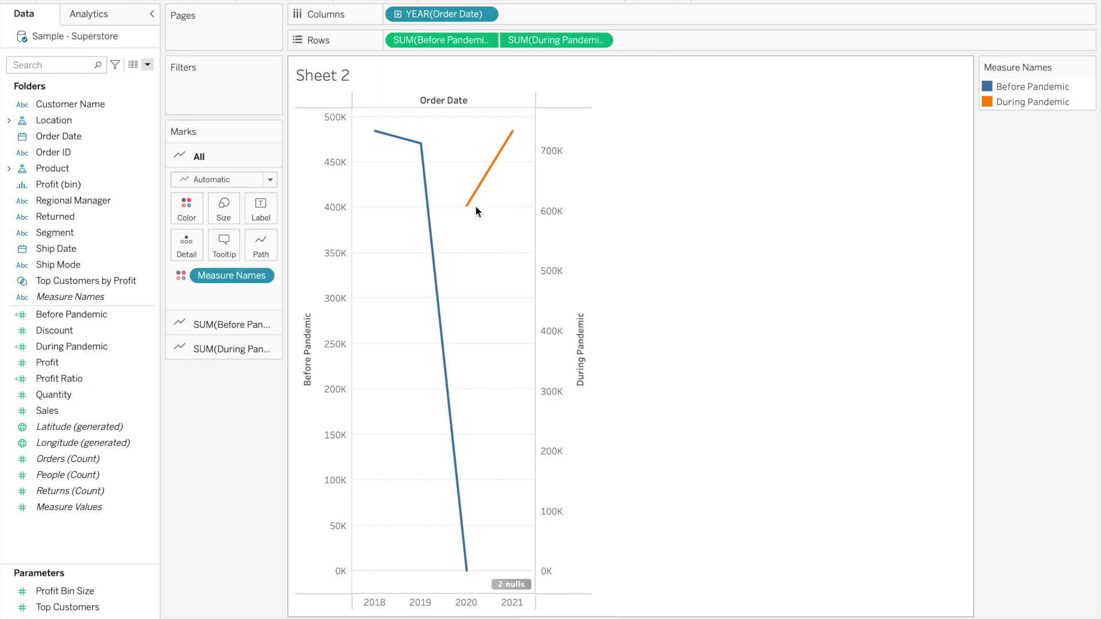
mouse_move(470, 219)
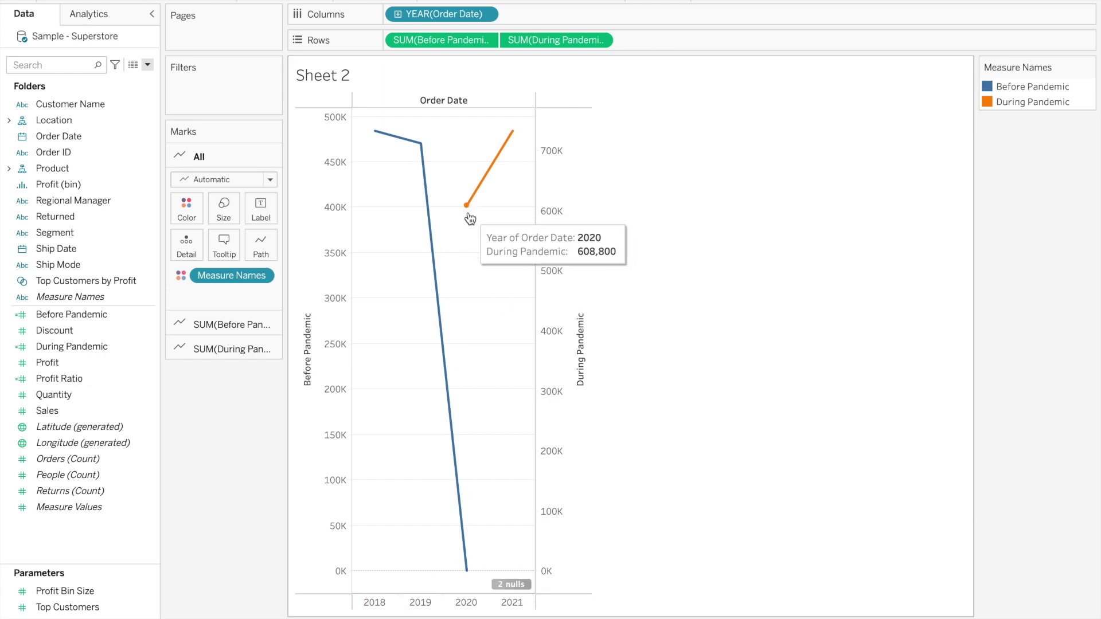
mouse_move(500, 161)
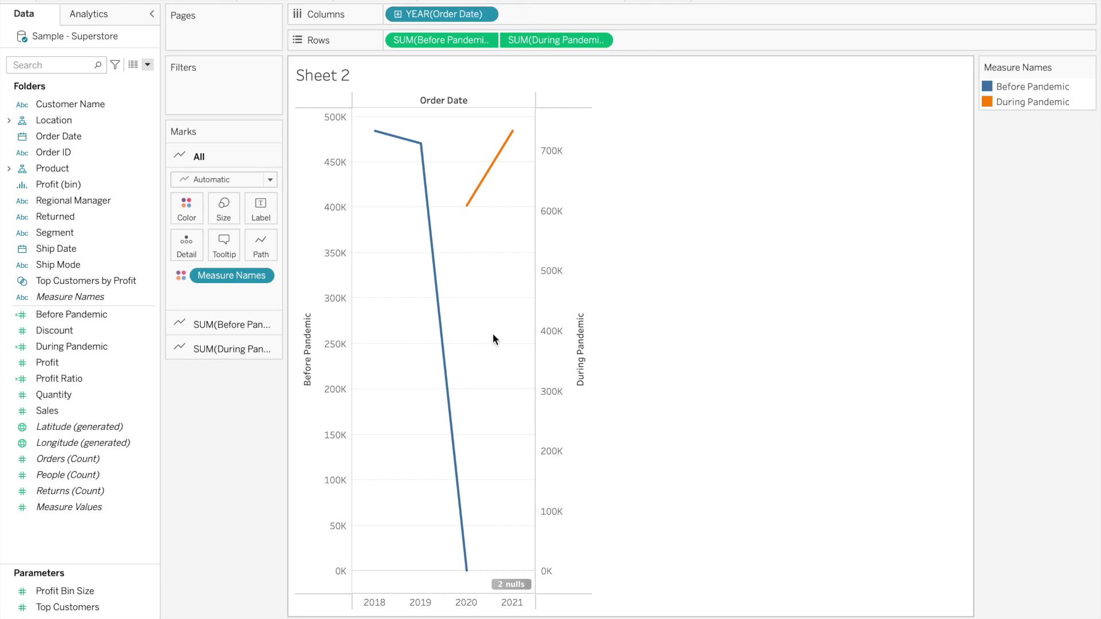
left_click(573, 1)
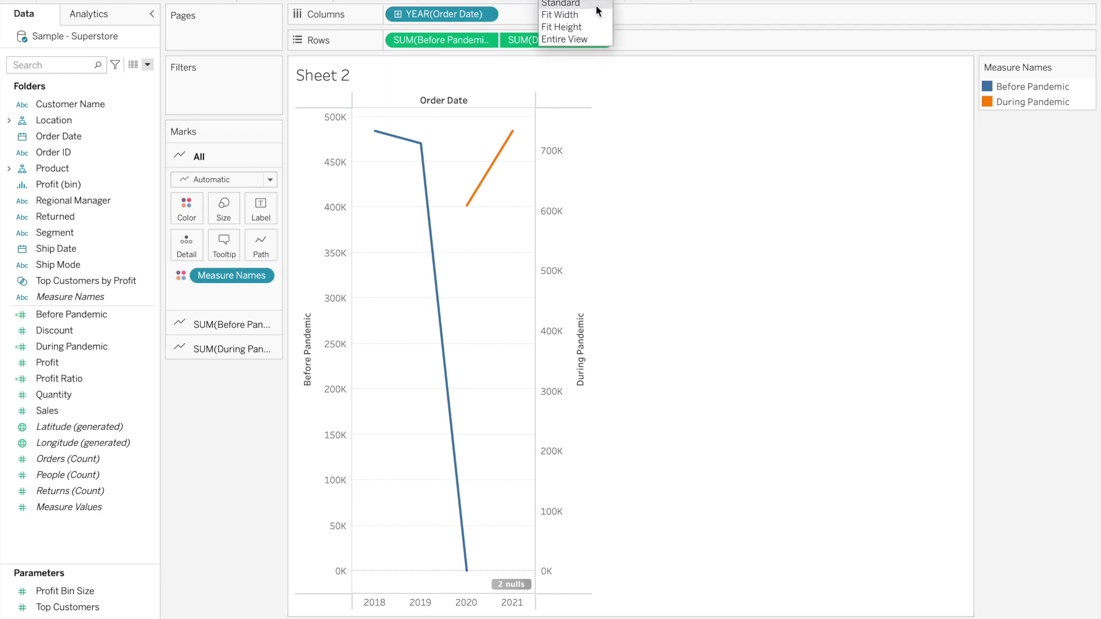
Step: Fit to Entire View, move During Pandemic marks to back, and synchronize both axes at 0–700K
left_click(596, 39)
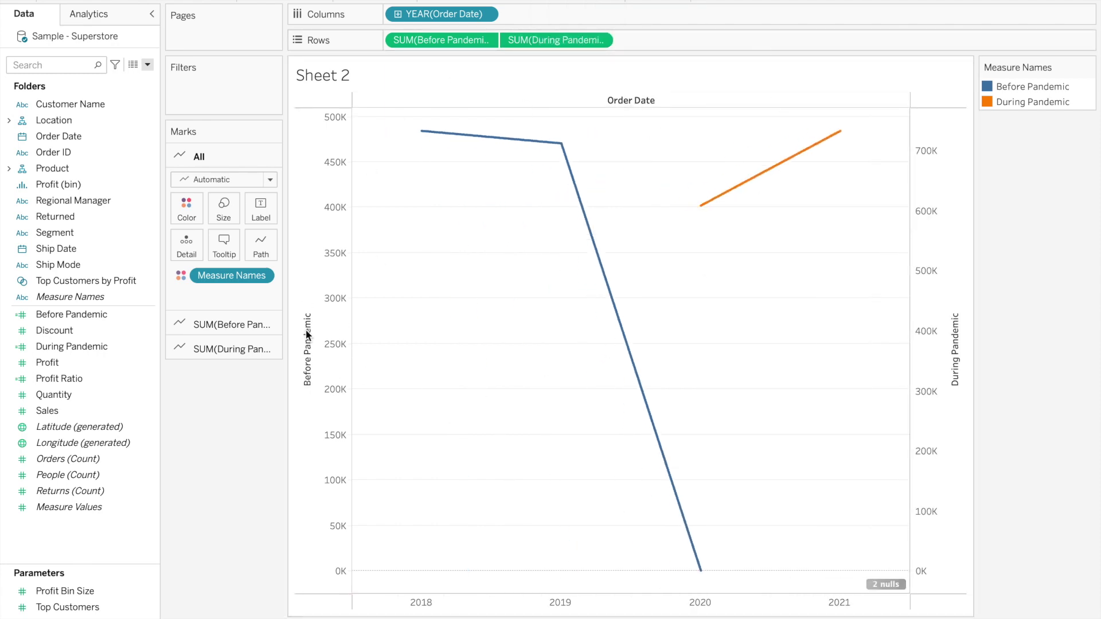
left_click(939, 206)
right_click(940, 207)
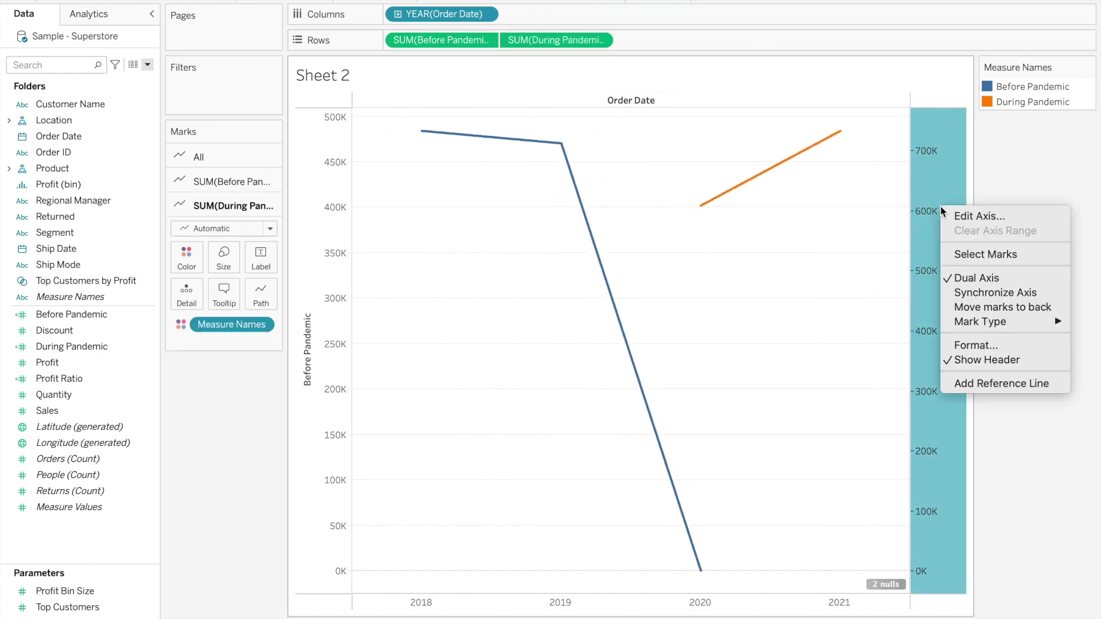
left_click(956, 307)
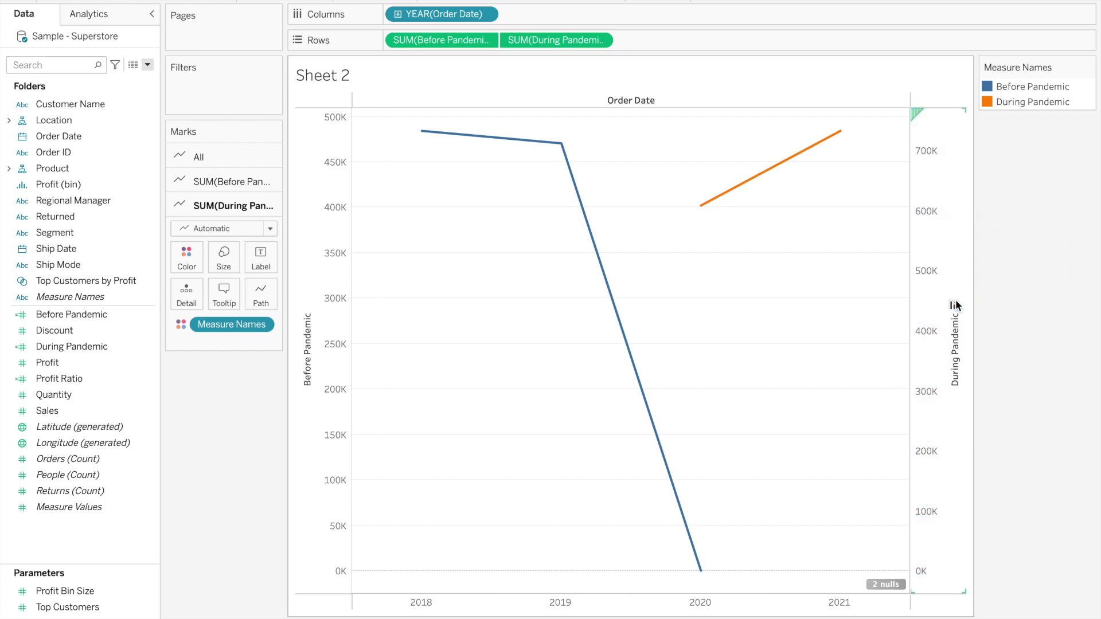
right_click(943, 274)
left_click(966, 363)
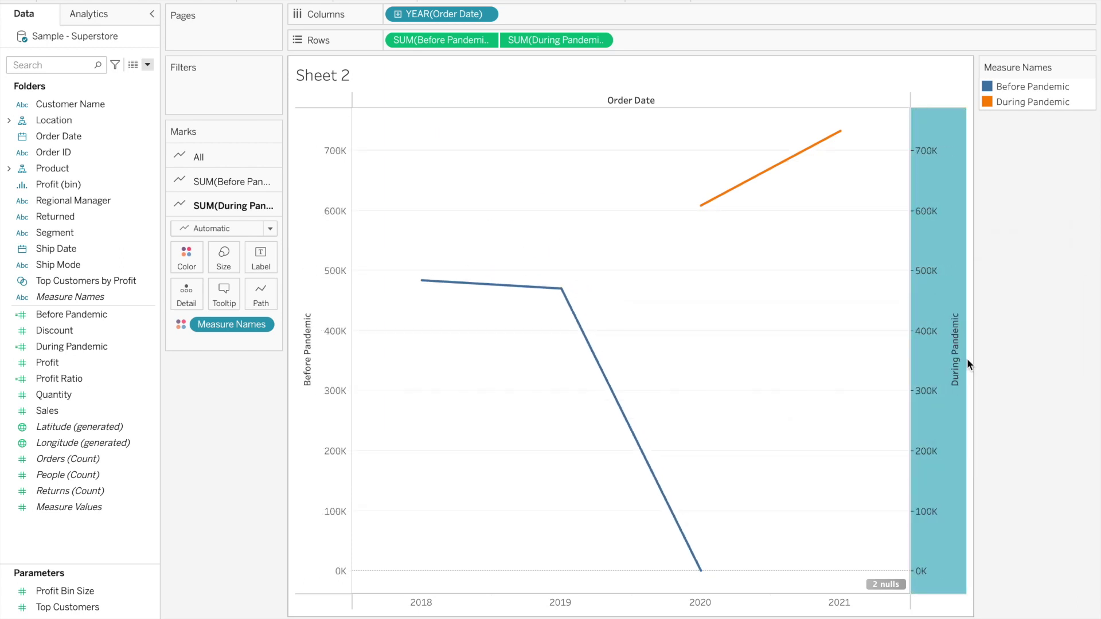
left_click(484, 15)
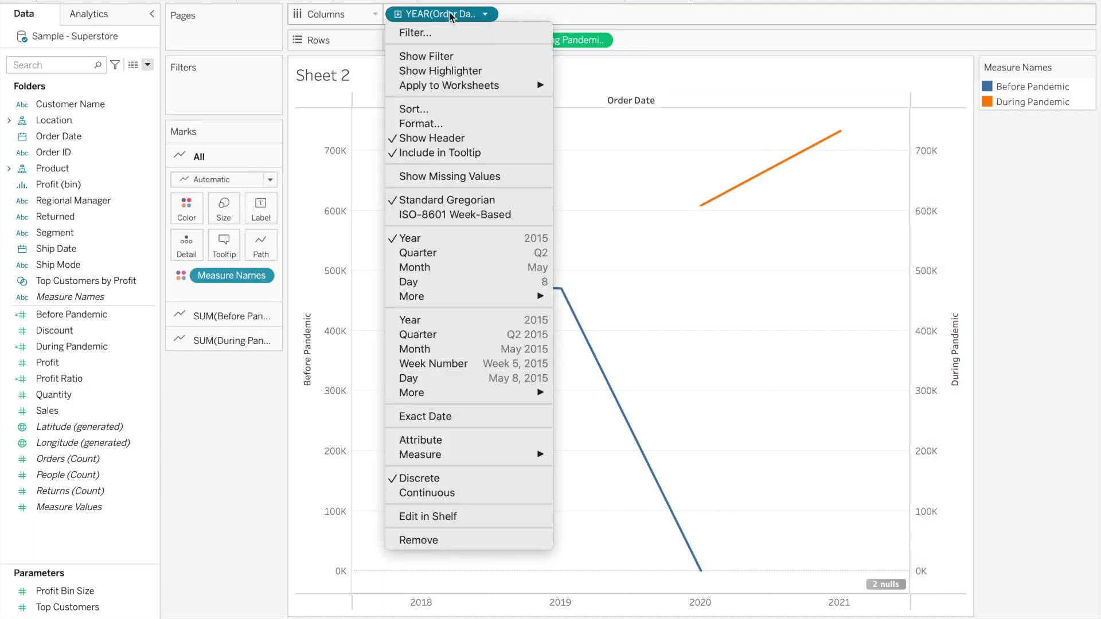
Step: Change Order Date from YEAR to MONTH so both sales lines run January through December
left_click(431, 268)
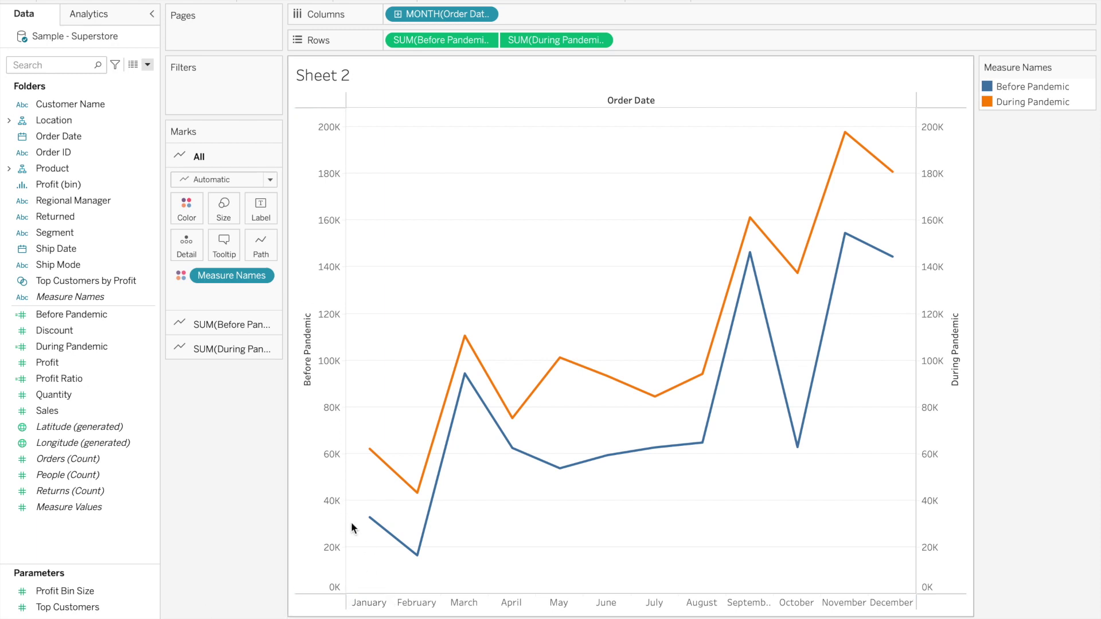
mouse_move(366, 526)
right_click(942, 305)
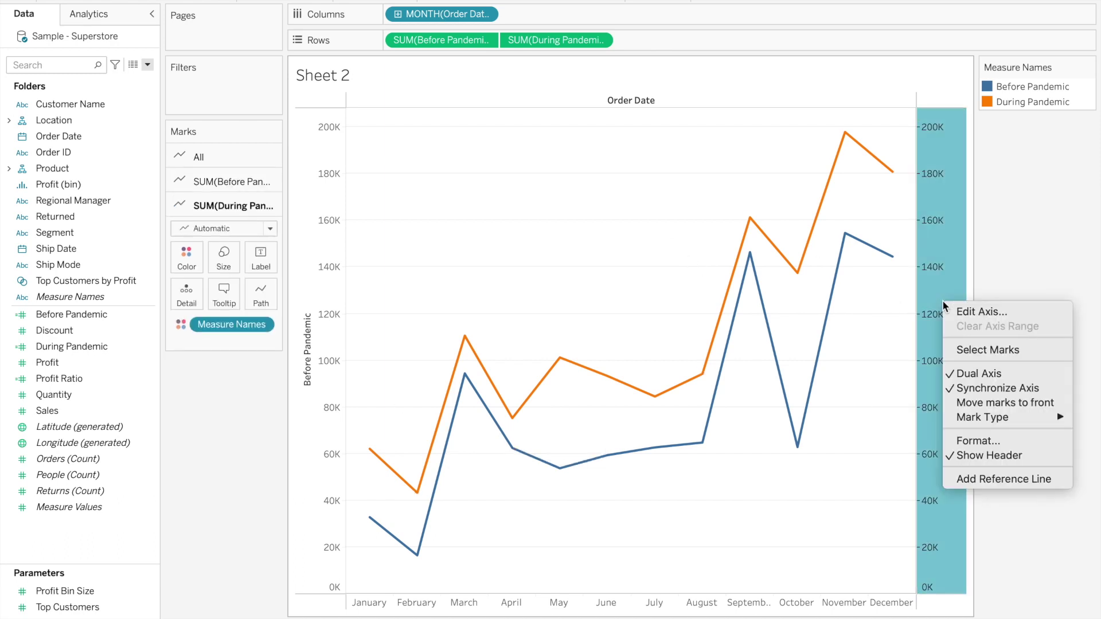
Step: Hide the During Pandemic axis header and add 'vs During' to the Before Pandemic axis title
left_click(951, 455)
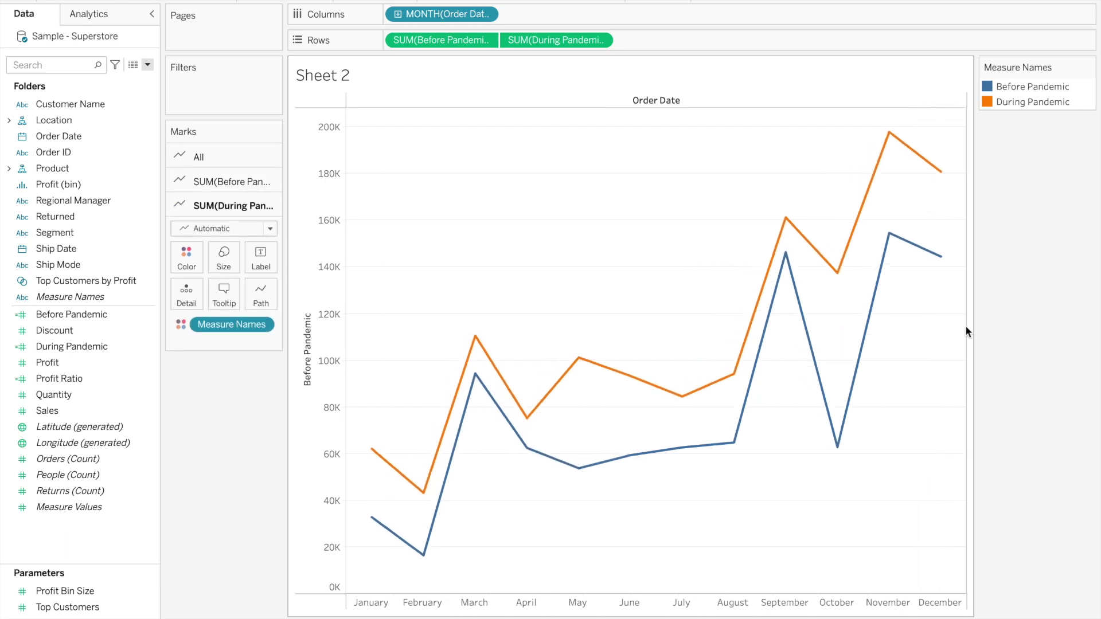
right_click(305, 400)
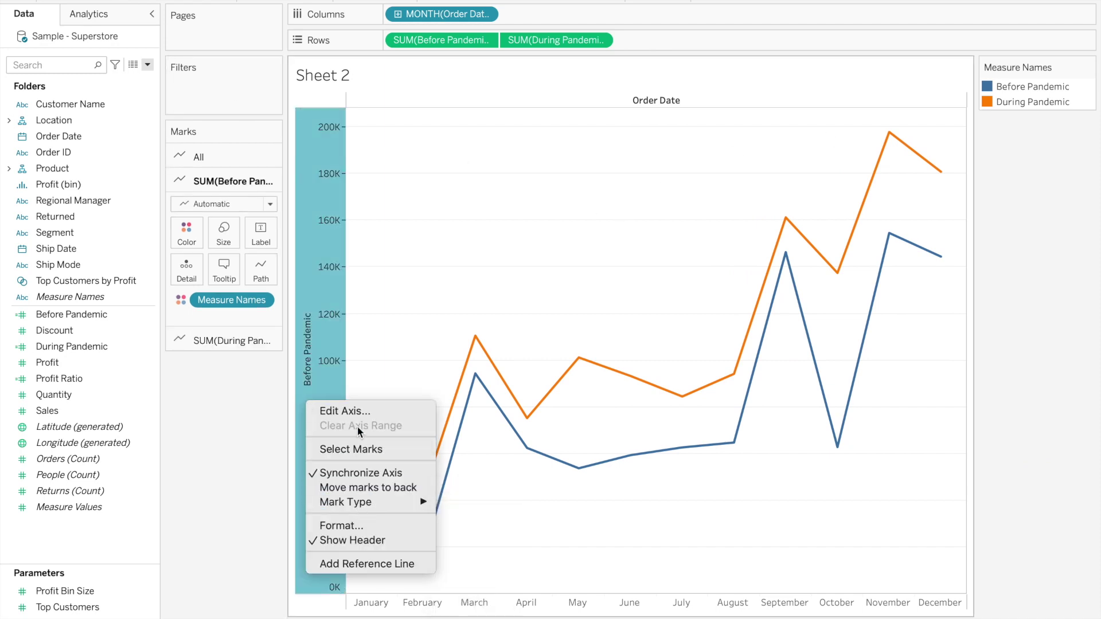
left_click(359, 412)
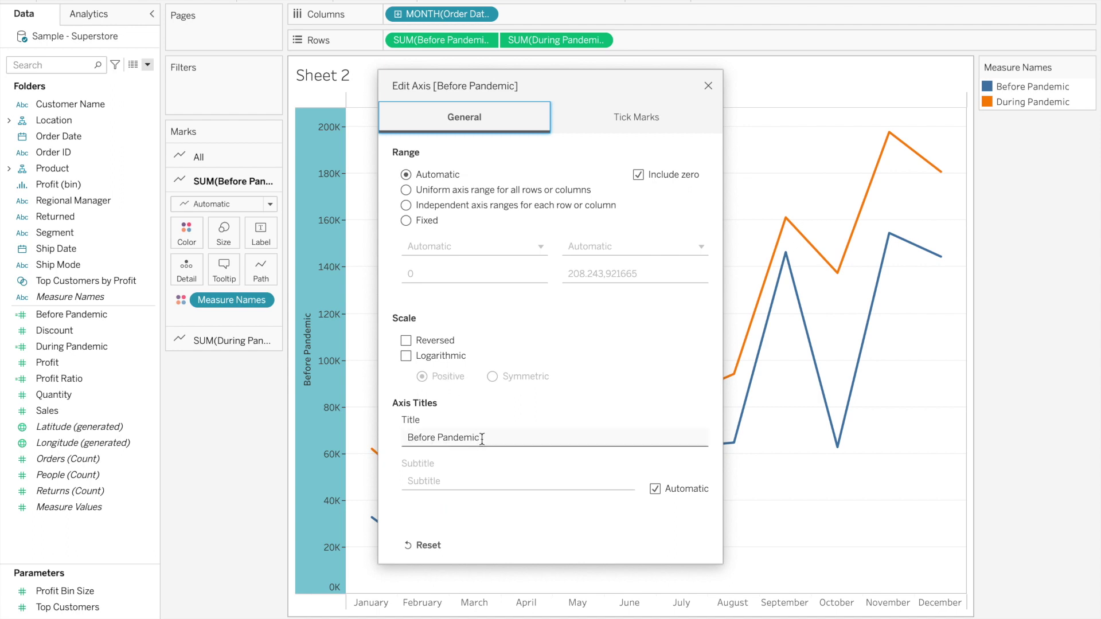
left_click(483, 437)
left_click(486, 436)
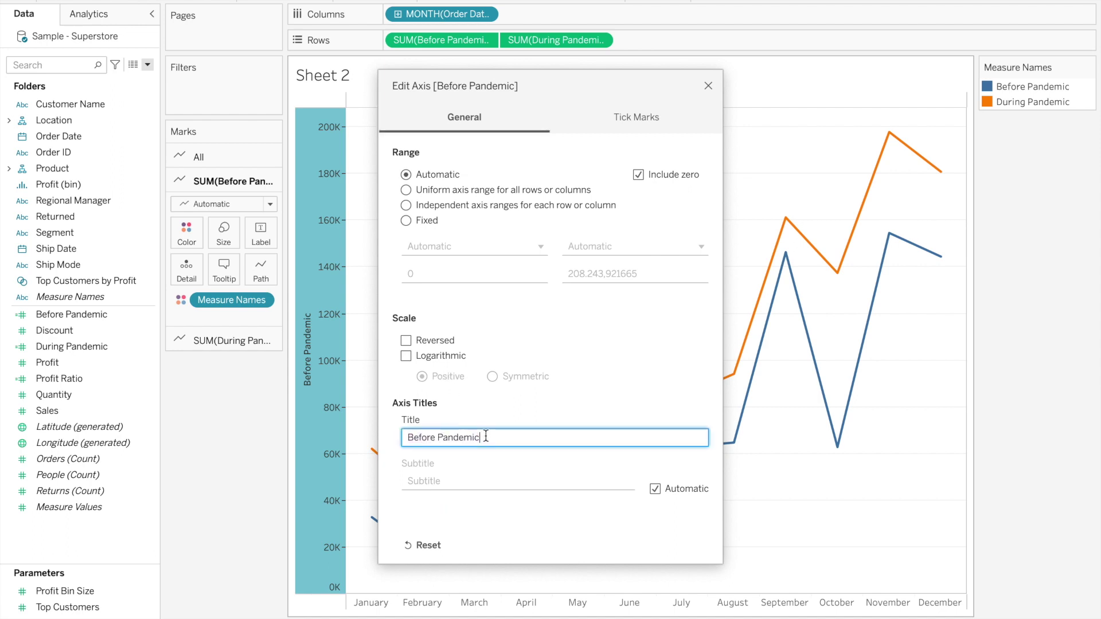
key("Home")
left_click(435, 438)
type("vs During")
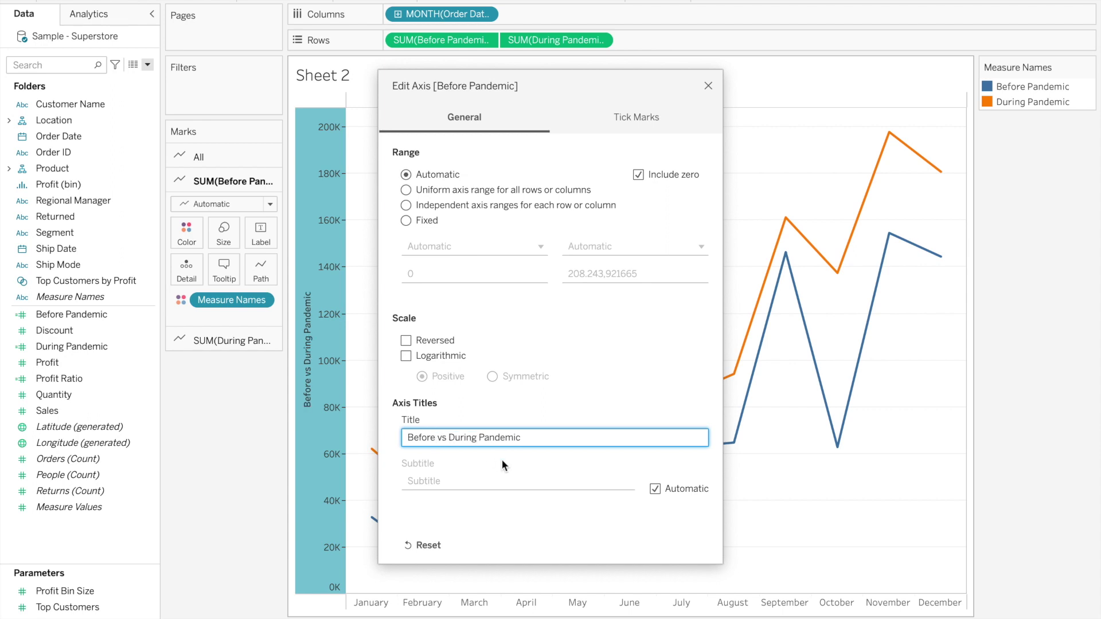
Step: Clear the left axis title entirely and commit the 'Before vs During Pandemic' sheet title
triple_click(549, 437)
key("BackSpace")
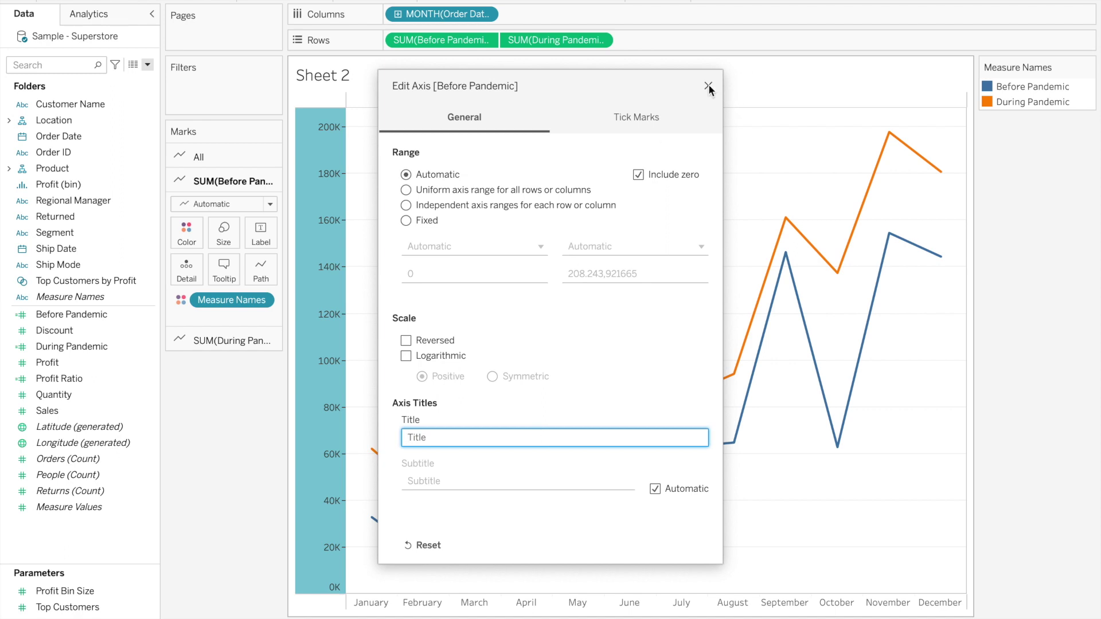
key("Return")
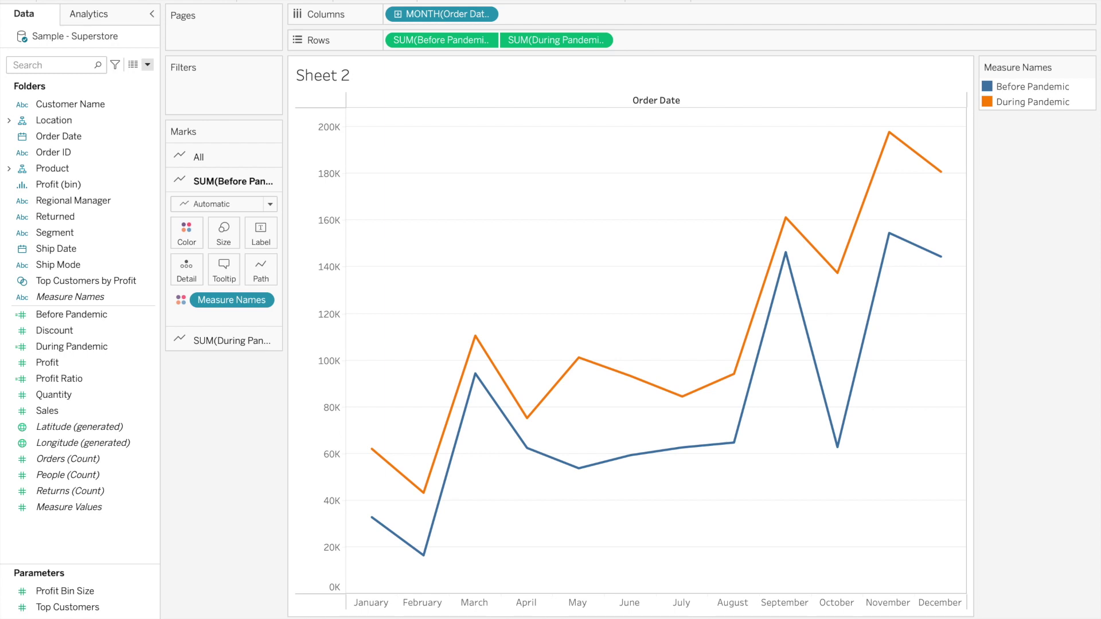
key("Return")
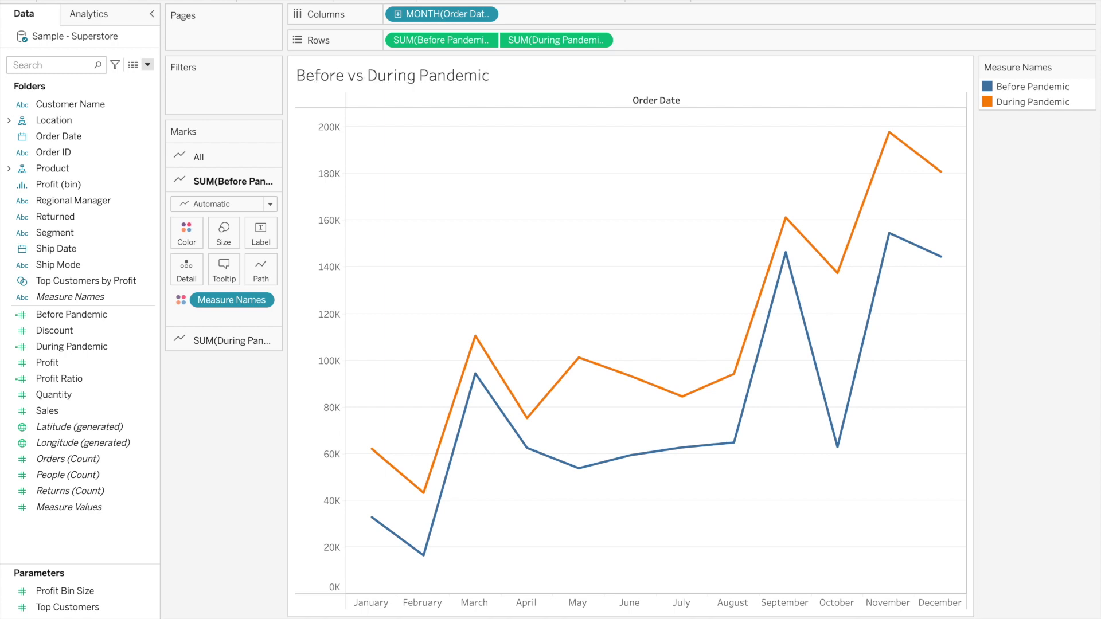